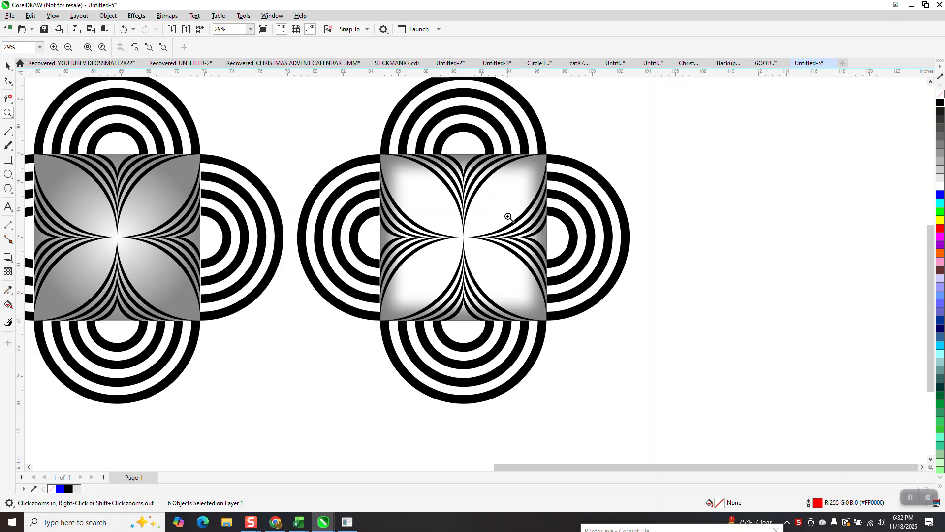
# - Move the existing red outline construction of circles, square and lines off the page to its upper left
pyautogui.moveTo(162, 166); pyautogui.dragTo(291, 268)
pyautogui.scroll(-3, 295, 271)
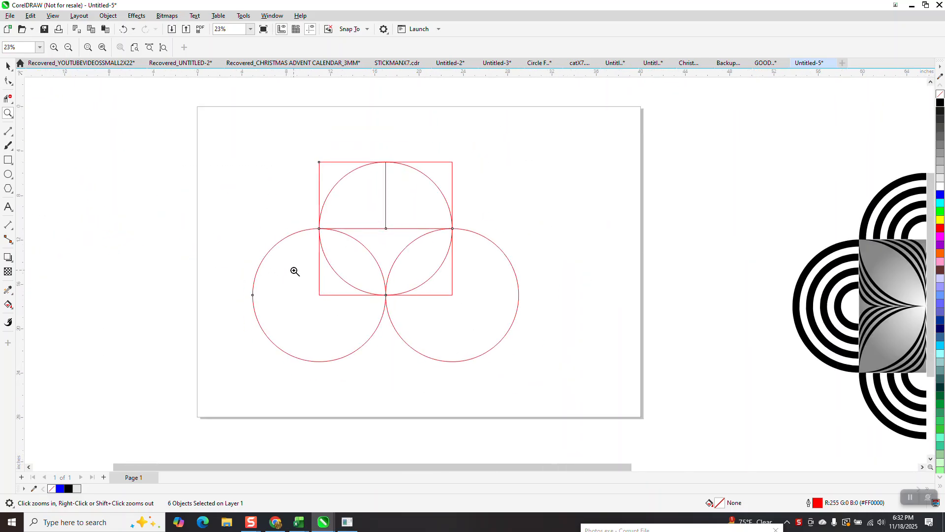
pyautogui.click(8, 66)
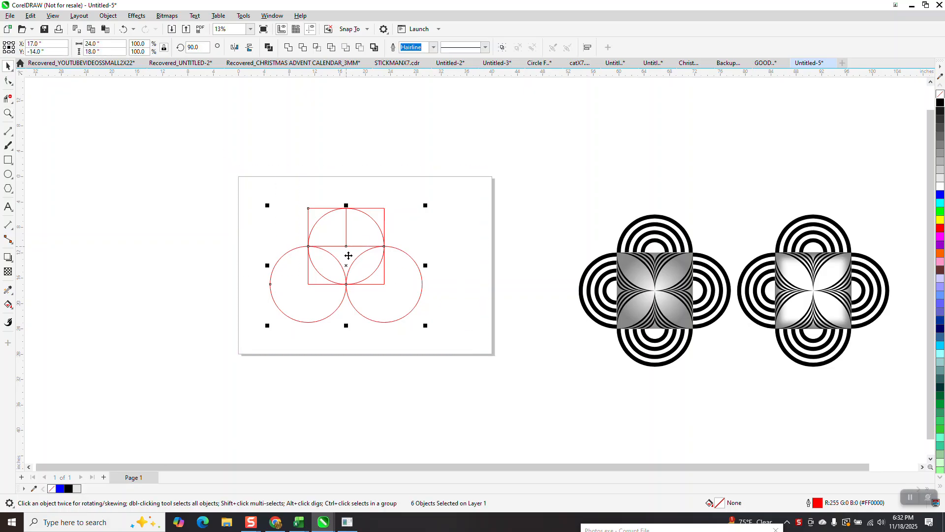
pyautogui.moveTo(345, 265); pyautogui.dragTo(120, 178)
# - Draw a 12-inch square and center it on the page
pyautogui.click(8, 160)
pyautogui.moveTo(418, 220); pyautogui.dragTo(340, 297)
pyautogui.press('p')
pyautogui.click(100, 43)
pyautogui.write('12')
pyautogui.press('Return')
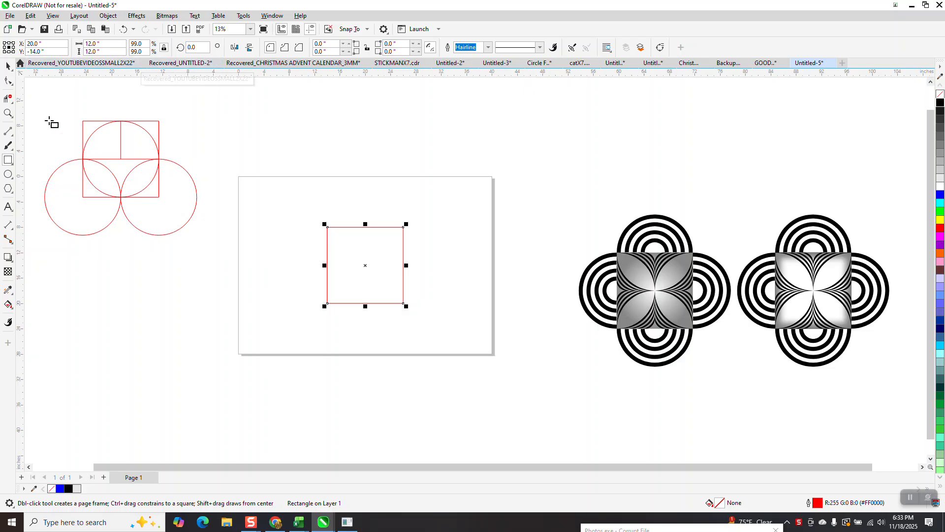
# - Draw a circle above the page and set its diameter to 12 inches
pyautogui.click(14, 173)
pyautogui.moveTo(352, 116); pyautogui.dragTo(279, 189)
pyautogui.click(113, 43)
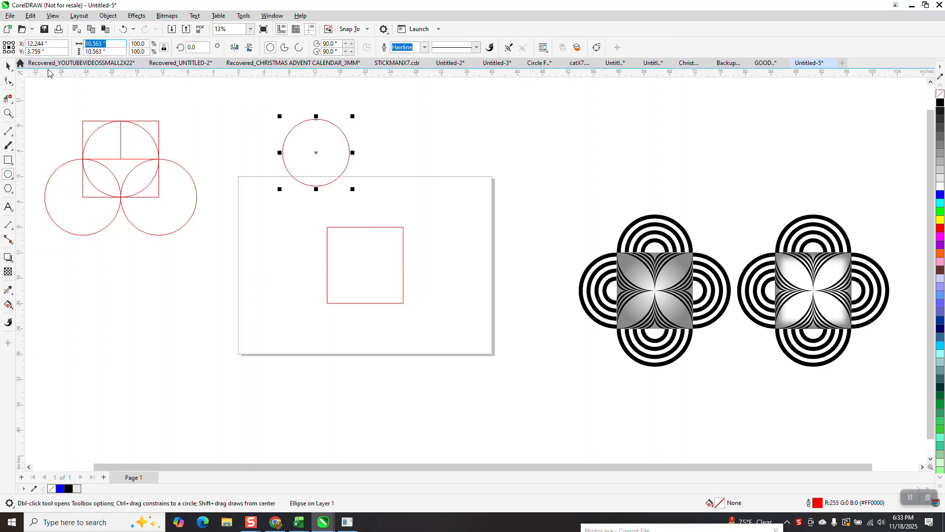
pyautogui.write('12')
pyautogui.press('Return')
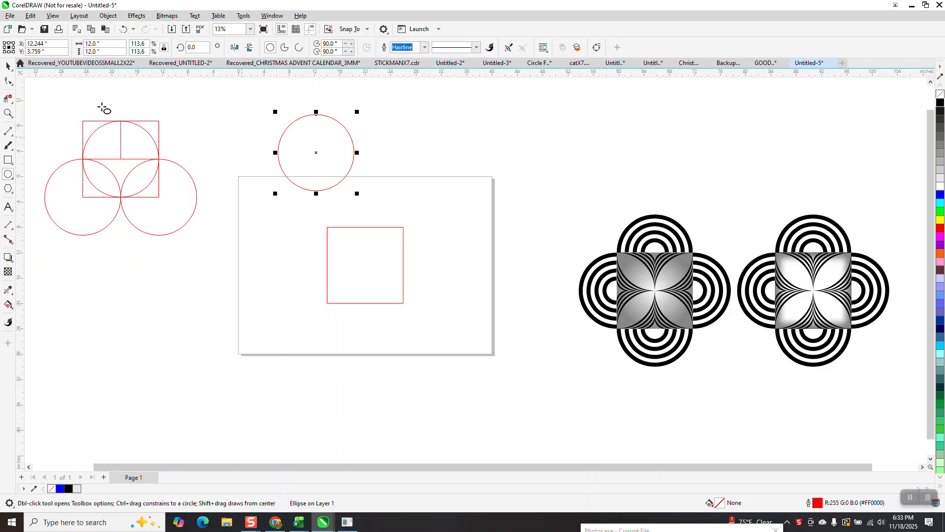
# - Center the circle on the square's lower-left corner, with copies centered on the lower-right corner and on the page center
pyautogui.click(7, 65)
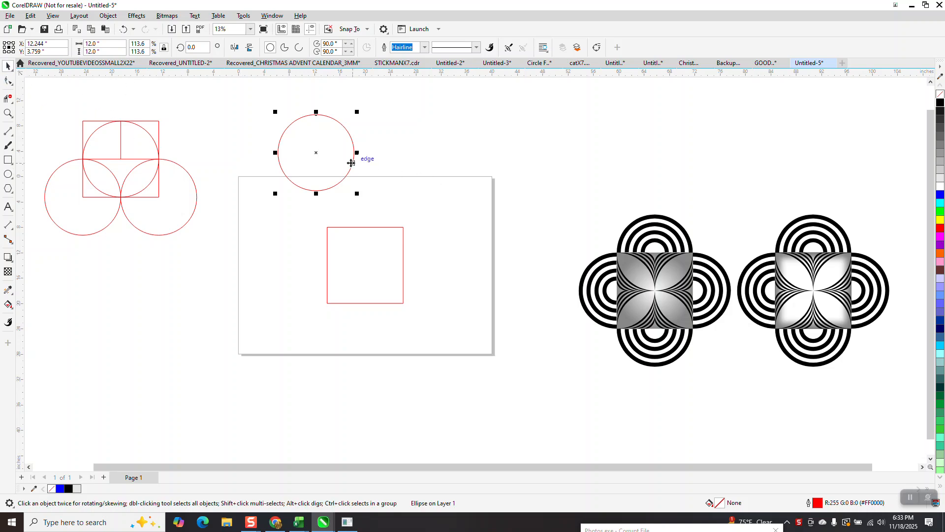
pyautogui.moveTo(320, 155); pyautogui.dragTo(329, 306)
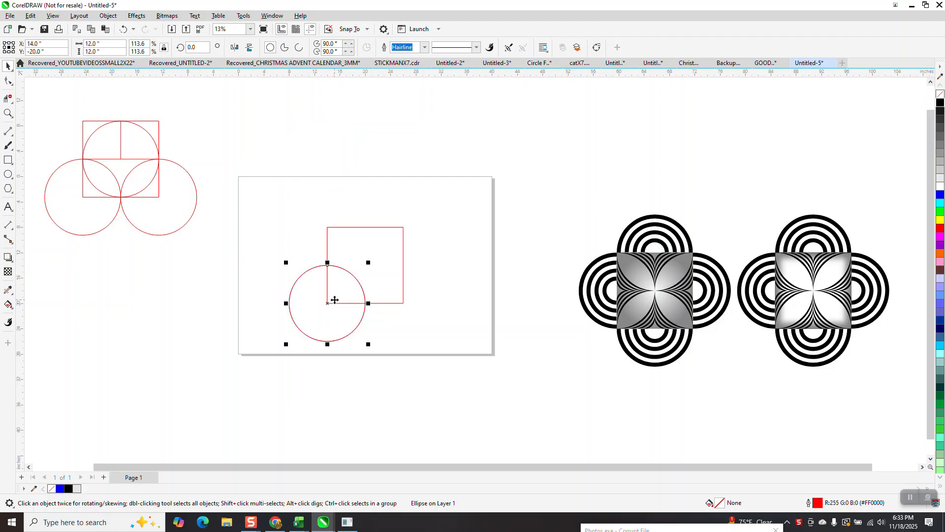
pyautogui.moveTo(337, 307); pyautogui.dragTo(415, 306)
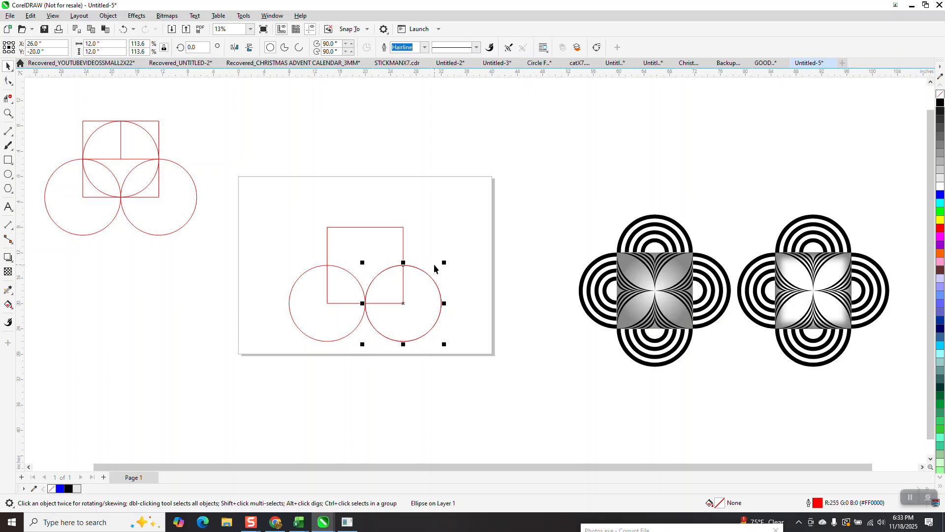
pyautogui.press('p')
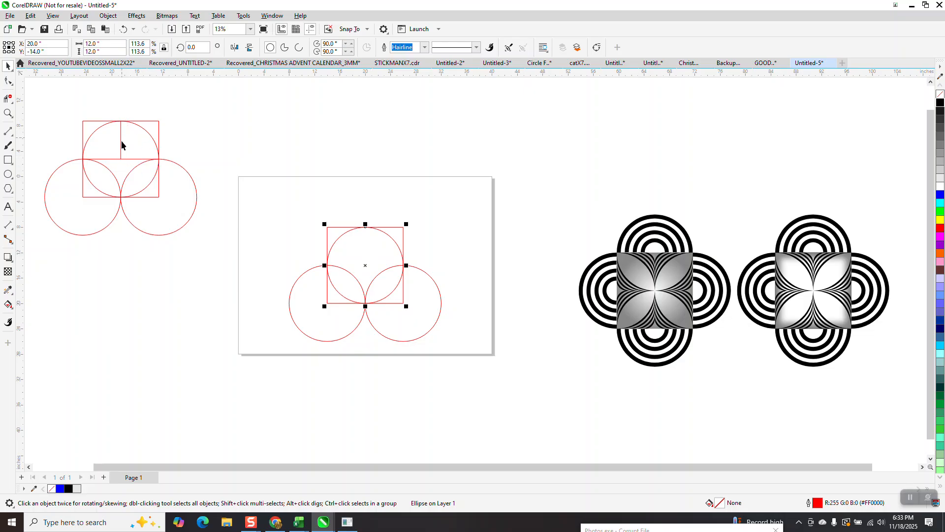
# - Draw a 12-inch horizontal line across the square's middle, between the upper circle's side quadrants
pyautogui.click(9, 132)
pyautogui.click(39, 142)
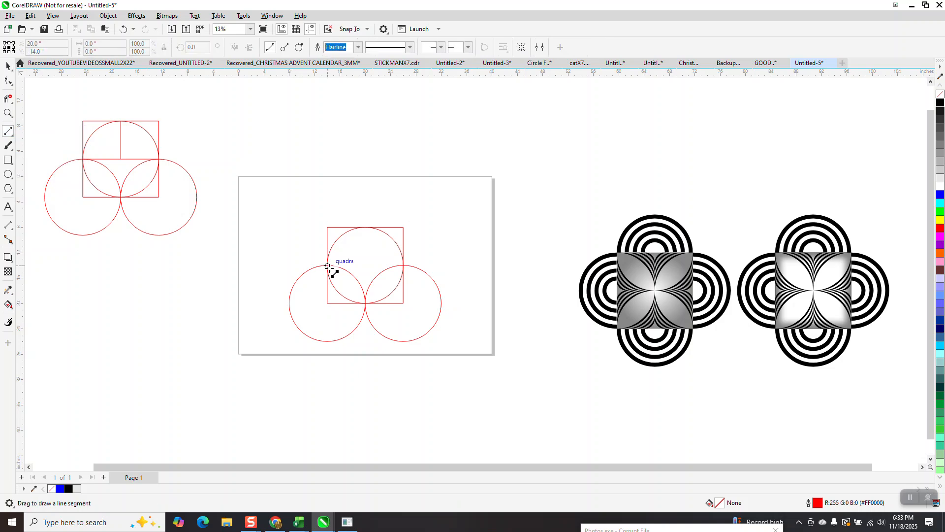
pyautogui.moveTo(327, 266); pyautogui.dragTo(403, 266)
pyautogui.click(8, 67)
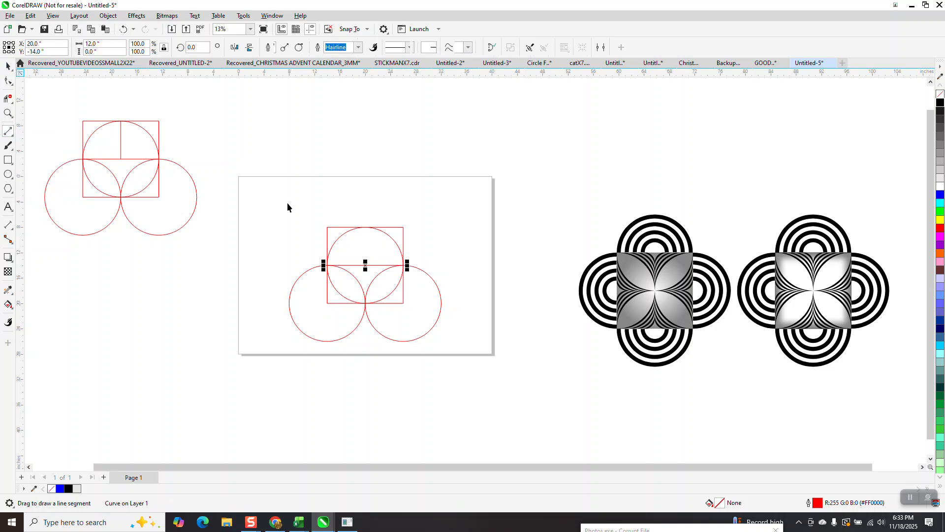
# - Move the two finished striped patterns farther right of the page and set the nudge distance to 10 inches
pyautogui.scroll(-2, 268, 259)
pyautogui.moveTo(427, 206); pyautogui.dragTo(704, 384)
pyautogui.moveTo(604, 293); pyautogui.dragTo(777, 304)
pyautogui.click(428, 129)
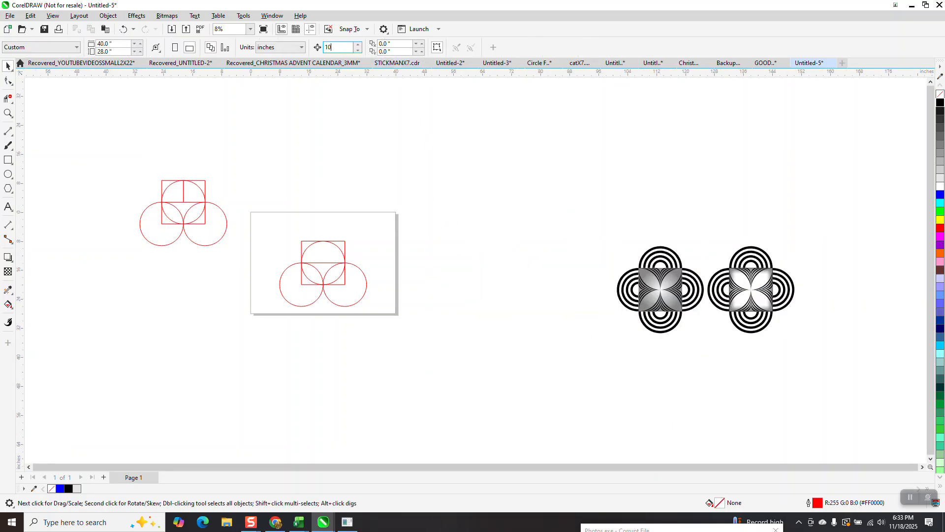
# - Create Smart Fill shapes from the pointed area below the line and the half circle above it, moving each 20 inches right
pyautogui.click(8, 305)
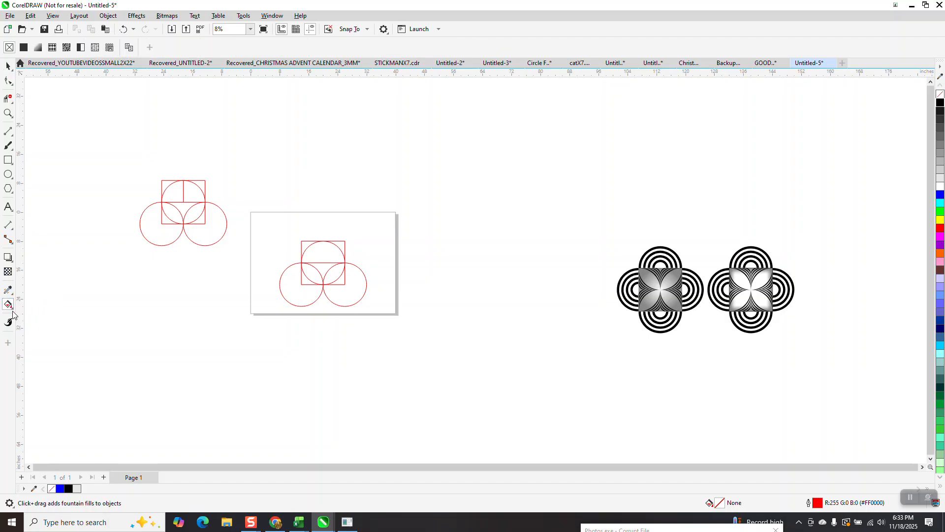
pyautogui.click(8, 304)
pyautogui.click(47, 325)
pyautogui.click(323, 267)
pyautogui.press('Right')
pyautogui.press('Right')
pyautogui.click(322, 250)
pyautogui.press('Right')
pyautogui.press('Right')
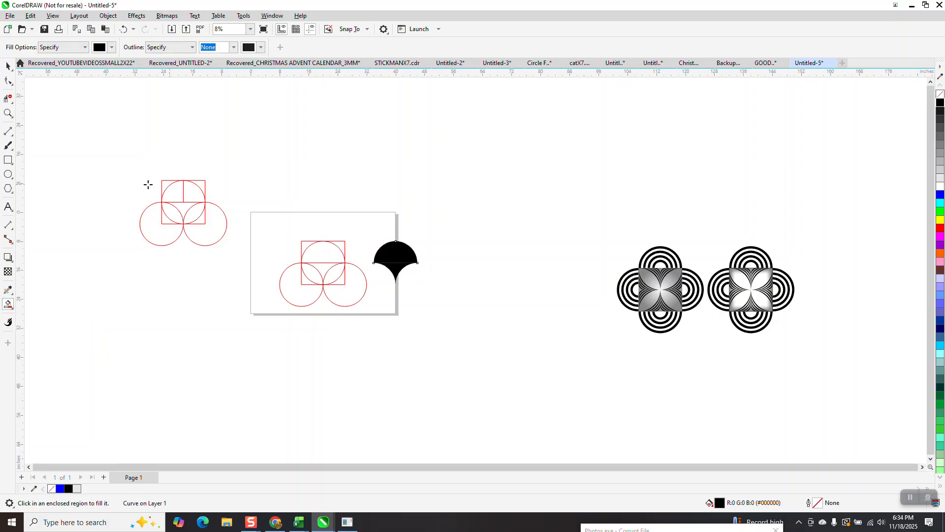
# - Remove the fill from both new shapes and give them a black outline
pyautogui.click(8, 65)
pyautogui.moveTo(370, 223); pyautogui.dragTo(442, 315)
pyautogui.click(940, 94)
pyautogui.rightClick(940, 102)
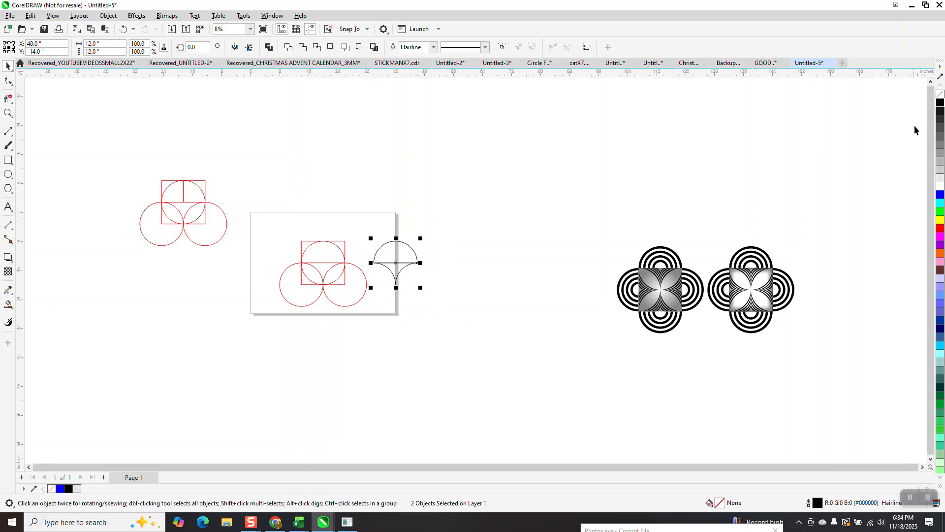
pyautogui.click(8, 114)
pyautogui.moveTo(328, 222); pyautogui.dragTo(476, 324)
pyautogui.click(7, 66)
pyautogui.moveTo(320, 117); pyautogui.dragTo(608, 356)
pyautogui.click(136, 16)
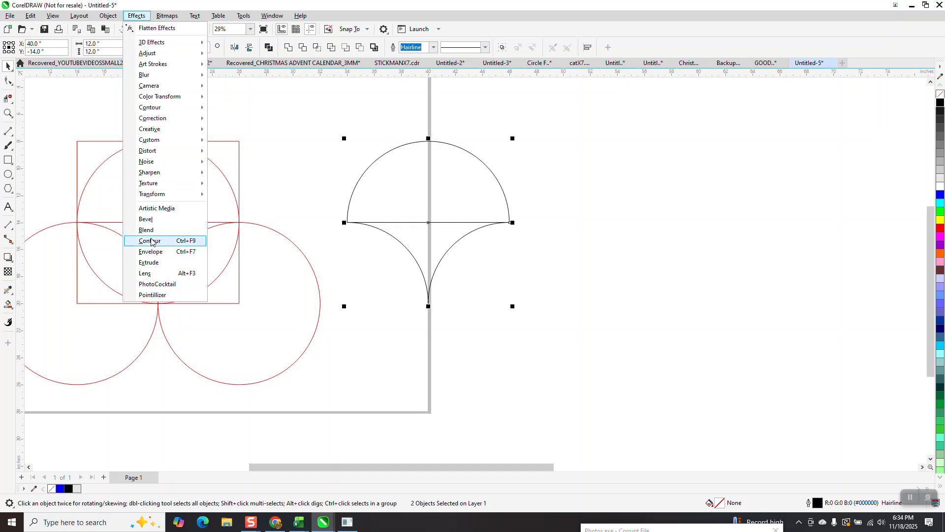
pyautogui.click(150, 241)
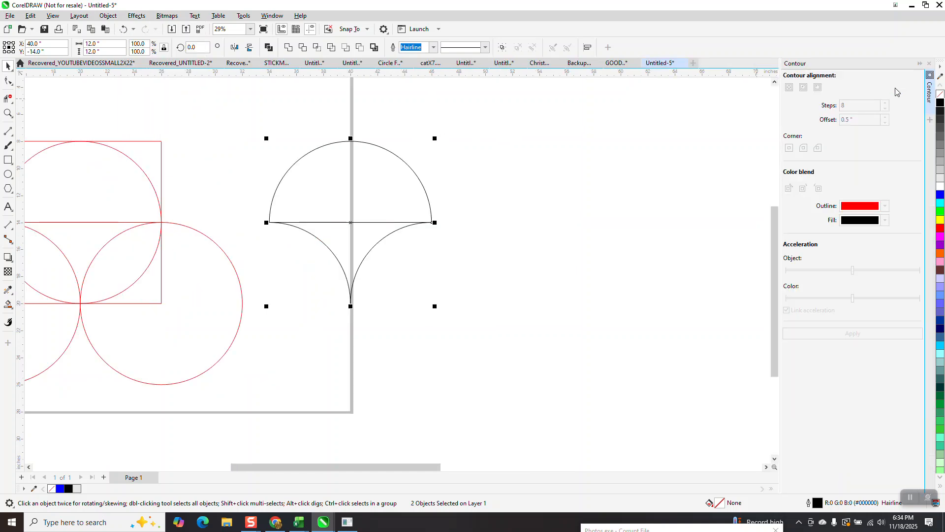
pyautogui.click(929, 64)
# - Scale a slightly smaller concentric copy of both shapes and repeat it for 15 nested copies, down to about 4.75 inches wide
pyautogui.moveTo(248, 124); pyautogui.dragTo(588, 342)
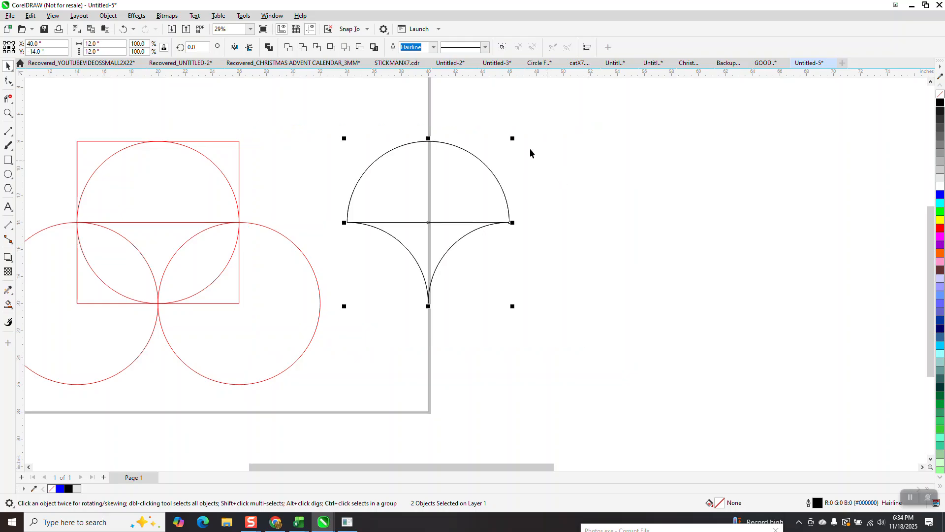
pyautogui.moveTo(513, 139); pyautogui.dragTo(509, 142)
pyautogui.hotkey('ctrl', 'r')
pyautogui.hotkey('ctrl', 'r')
pyautogui.hotkey('ctrl', 'r')
pyautogui.hotkey('ctrl', 'r')
pyautogui.hotkey('ctrl', 'r')
pyautogui.hotkey('ctrl', 'r')
pyautogui.hotkey('ctrl', 'r')
pyautogui.hotkey('ctrl', 'r')
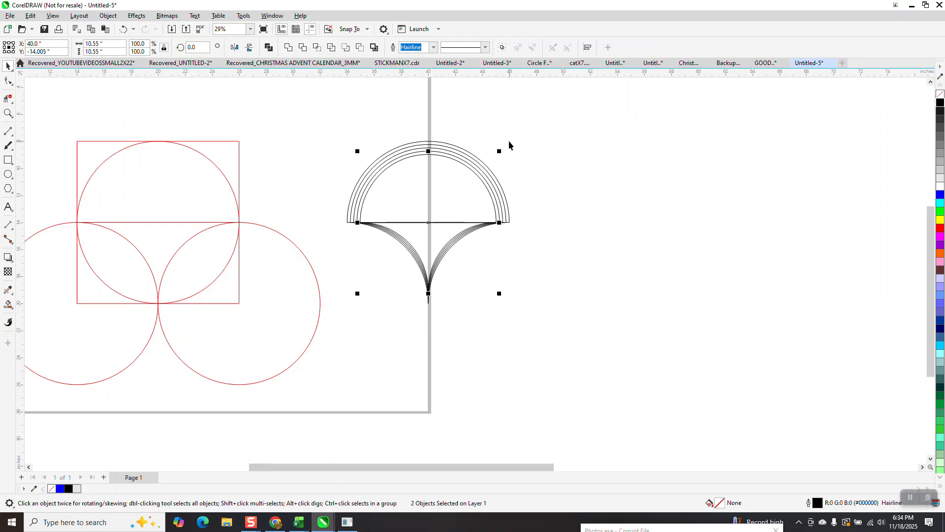
pyautogui.hotkey('ctrl', 'r')
pyautogui.hotkey('ctrl', 'r')
pyautogui.hotkey('ctrl', 'r')
pyautogui.hotkey('ctrl', 'r')
pyautogui.hotkey('ctrl', 'r')
pyautogui.hotkey('ctrl', 'r')
pyautogui.hotkey('ctrl', 'r')
pyautogui.hotkey('ctrl', 'r')
pyautogui.hotkey('ctrl', 'r')
pyautogui.hotkey('ctrl', 'r')
pyautogui.hotkey('ctrl', 'r')
pyautogui.hotkey('ctrl', 'r')
pyautogui.hotkey('ctrl', 'r')
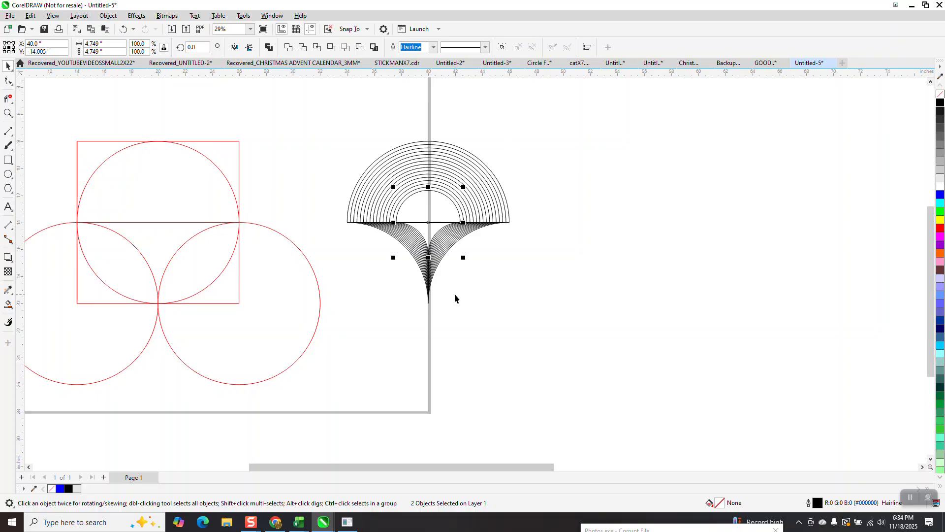
# - Select all the nested half-circle and pointed outlines and group them
pyautogui.click(7, 113)
pyautogui.click(8, 66)
pyautogui.moveTo(301, 132)
pyautogui.mouseDown()
pyautogui.moveTo(587, 307)
pyautogui.moveTo(636, 363)
pyautogui.mouseUp()
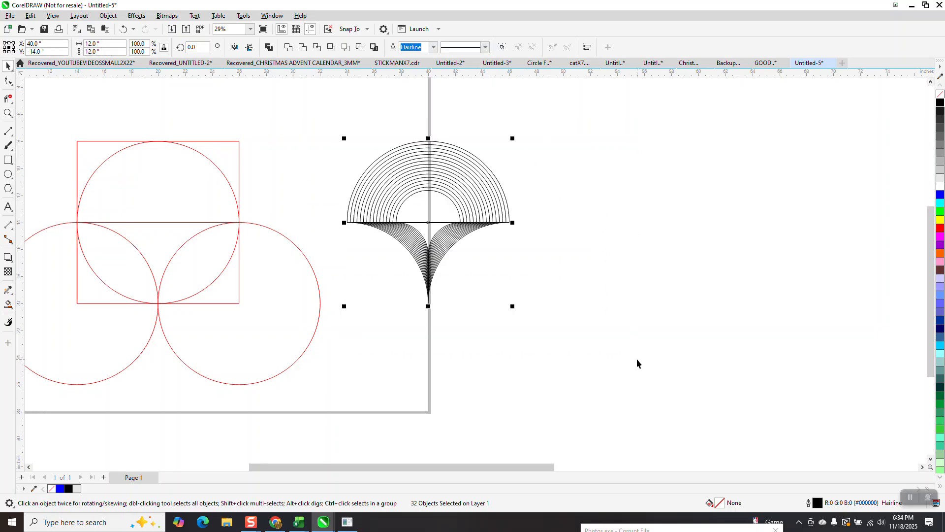
pyautogui.hotkey('ctrl', 'g')
# - Fill every other band of the upper half circle with black using Smart Fill, starting at the outermost band
pyautogui.click(8, 113)
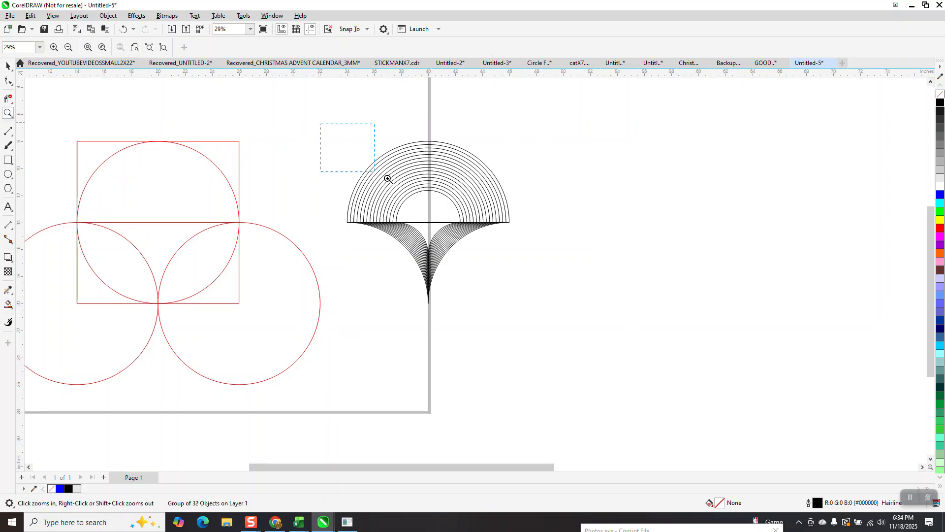
pyautogui.moveTo(347, 149); pyautogui.dragTo(556, 268)
pyautogui.click(8, 305)
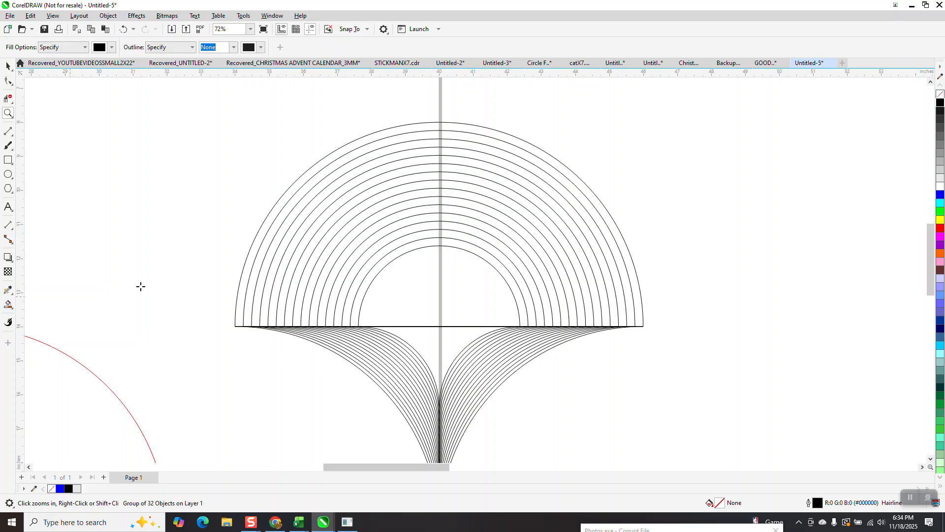
pyautogui.click(246, 272)
pyautogui.click(266, 266)
pyautogui.click(296, 254)
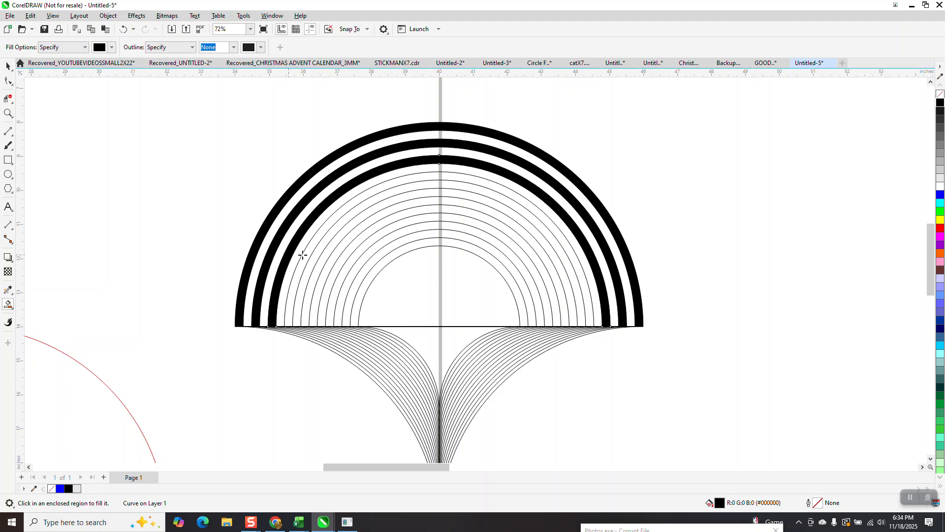
pyautogui.click(306, 256)
pyautogui.click(331, 254)
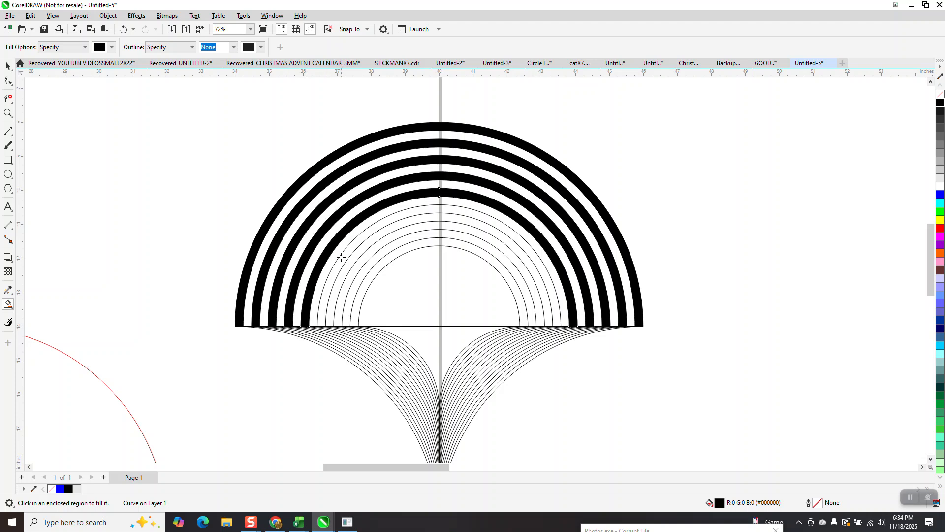
pyautogui.click(345, 256)
pyautogui.click(360, 263)
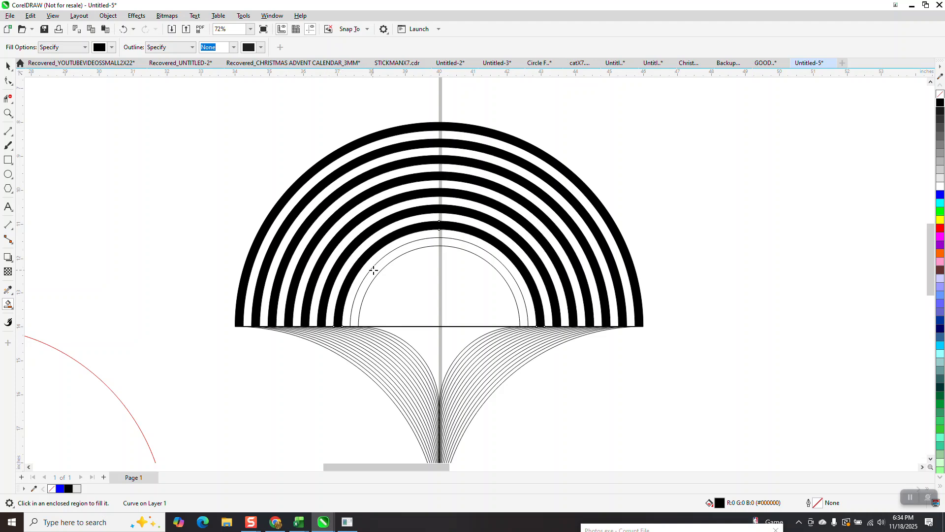
pyautogui.click(362, 278)
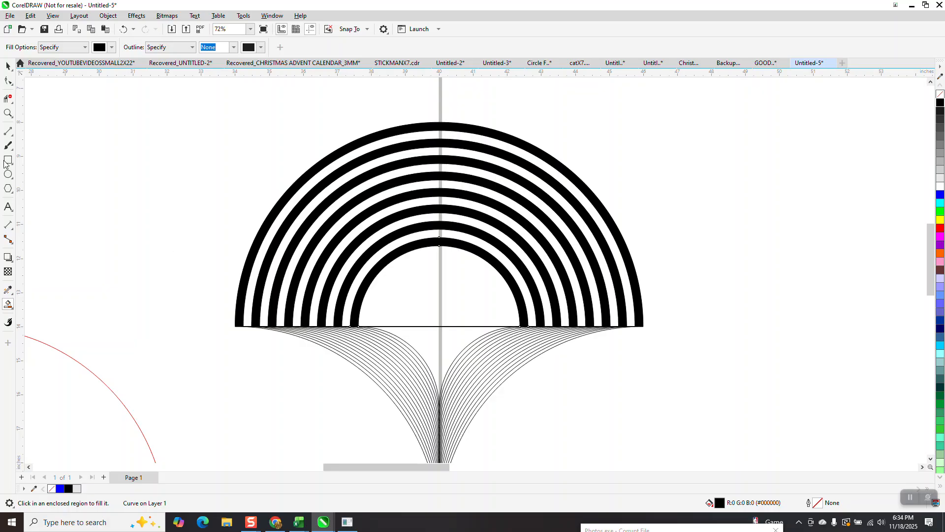
# - Fill every other curved band of the lower pointed shape with black using Smart Fill, starting at the outermost band
pyautogui.click(8, 113)
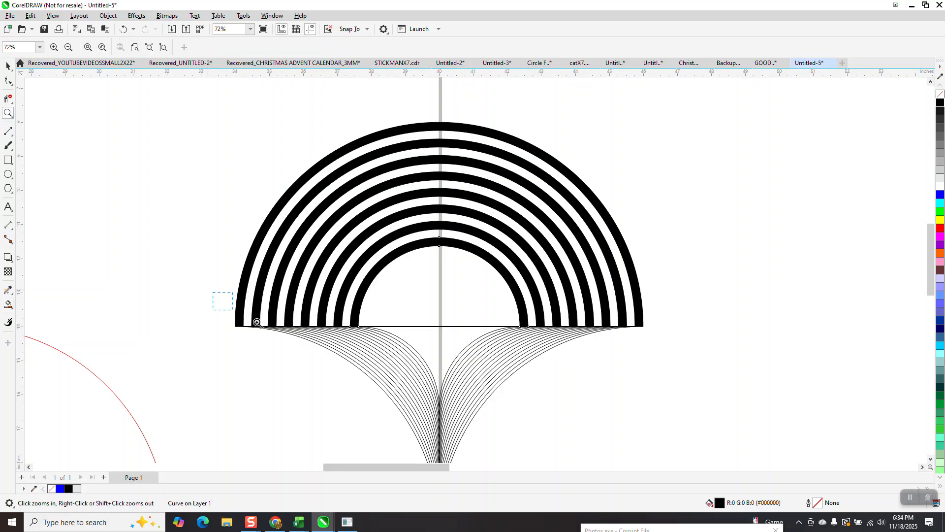
pyautogui.moveTo(219, 299); pyautogui.dragTo(476, 389)
pyautogui.click(8, 304)
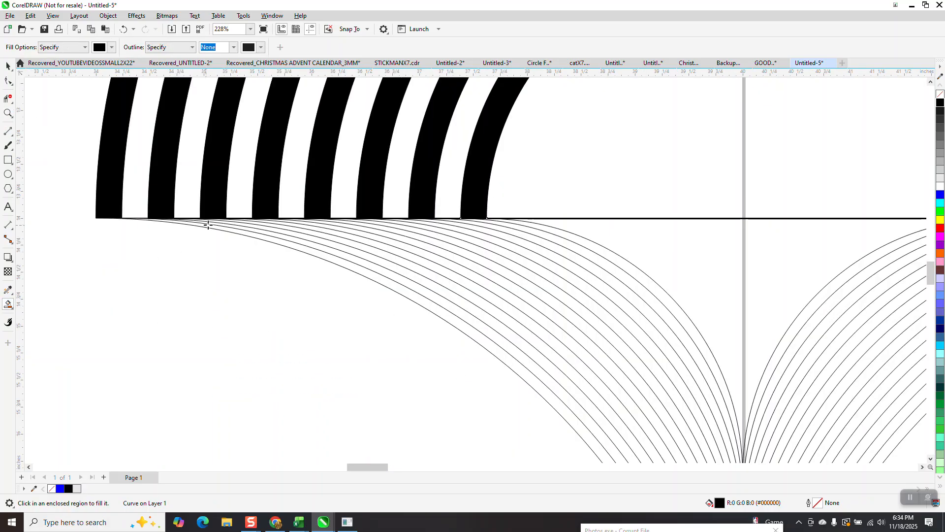
pyautogui.click(335, 261)
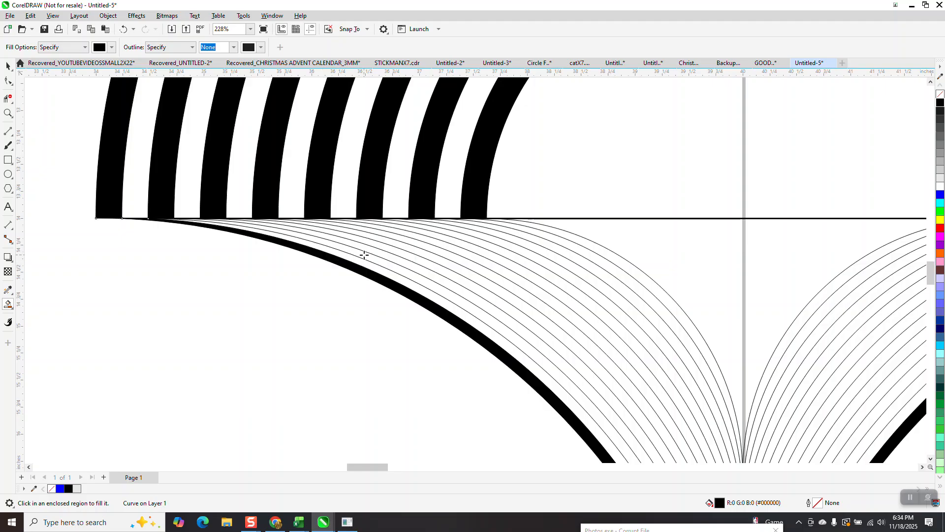
pyautogui.click(381, 255)
pyautogui.click(394, 251)
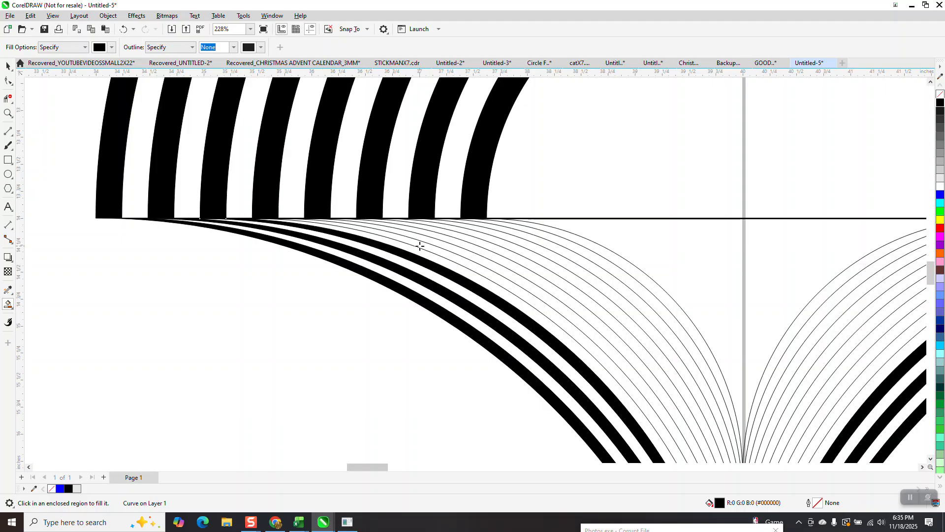
pyautogui.click(422, 246)
pyautogui.click(465, 241)
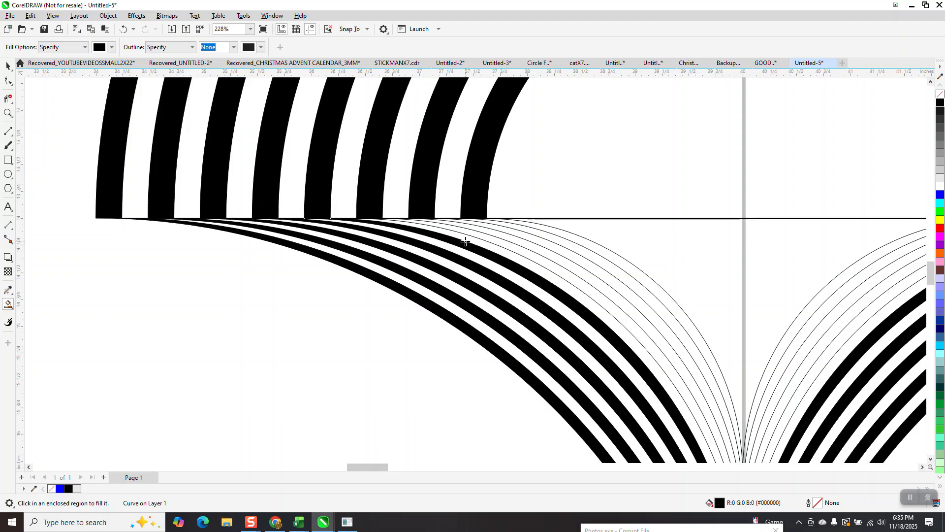
pyautogui.click(491, 239)
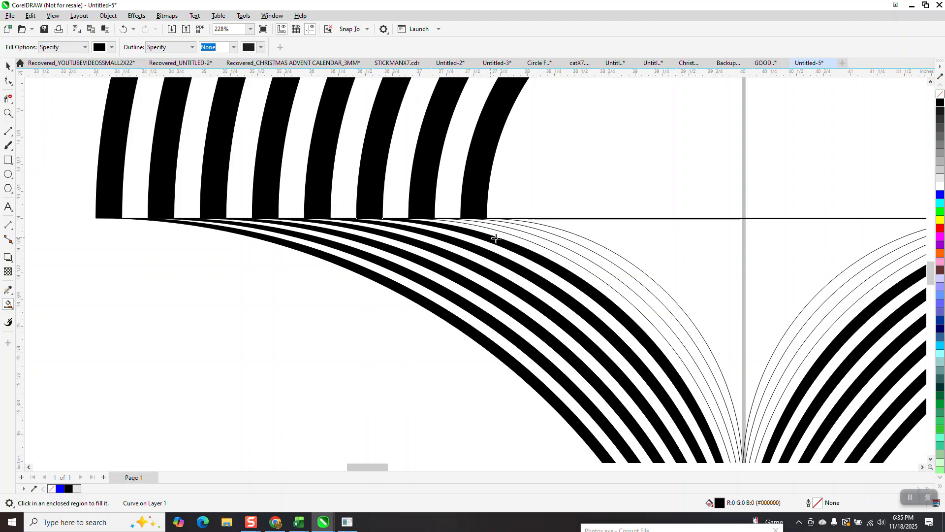
pyautogui.click(533, 238)
pyautogui.click(556, 232)
pyautogui.scroll(-4, 285, 256)
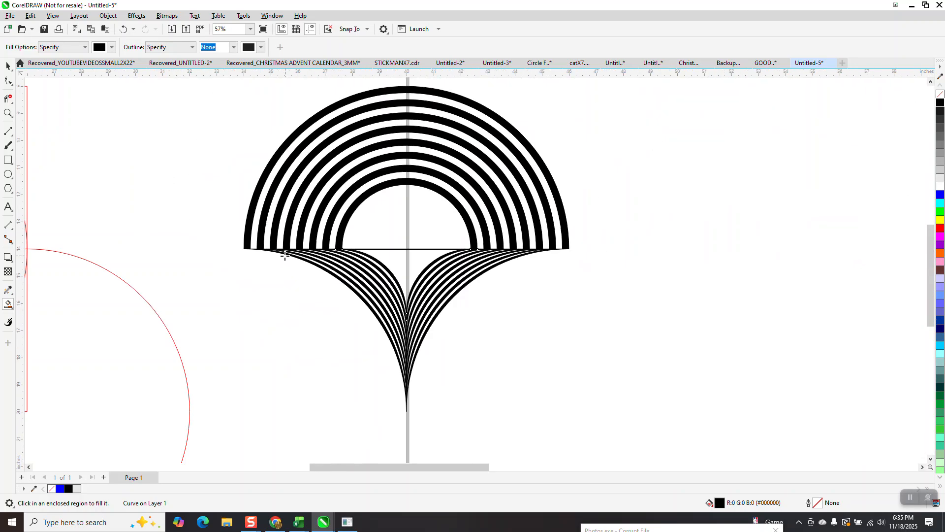
pyautogui.scroll(-1, 285, 255)
pyautogui.press('space')
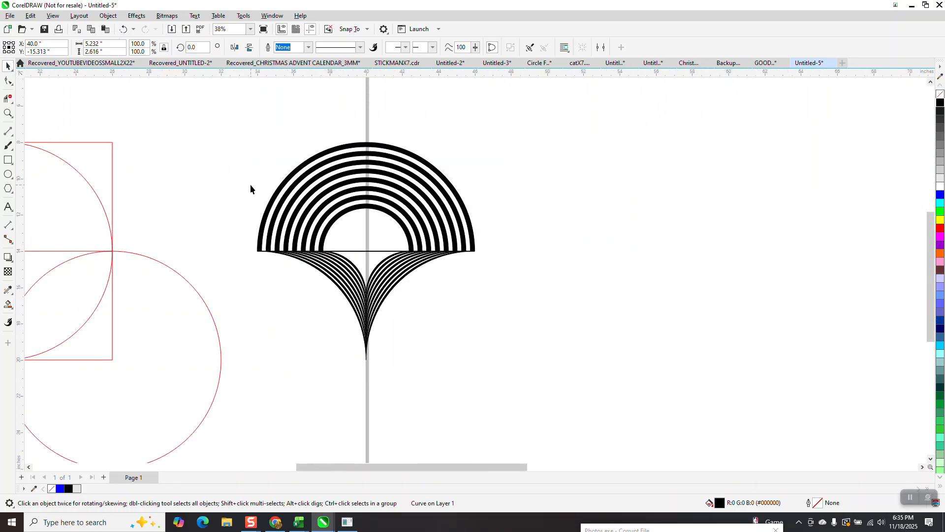
# - Delete the grouped hairline outlines around the half-circle and pointed shapes, keeping only the black bands
pyautogui.click(250, 185)
pyautogui.click(366, 254)
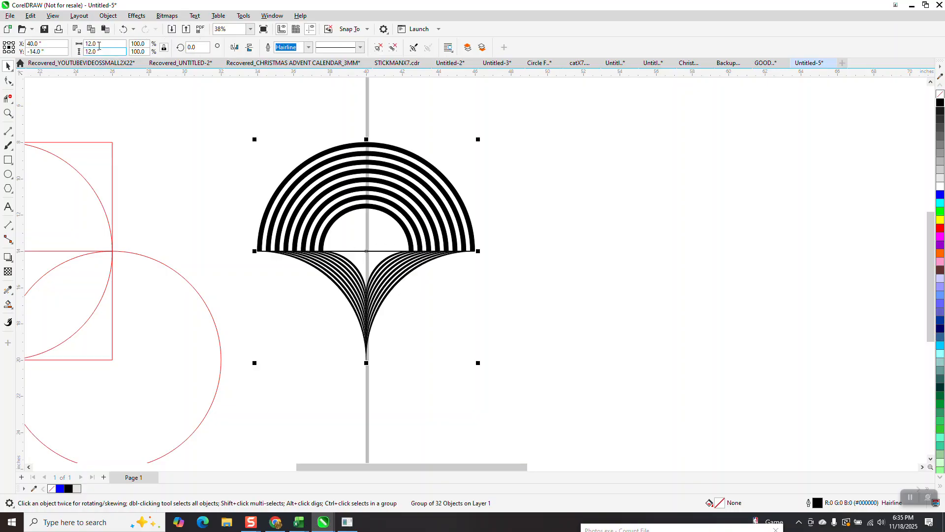
pyautogui.click(108, 15)
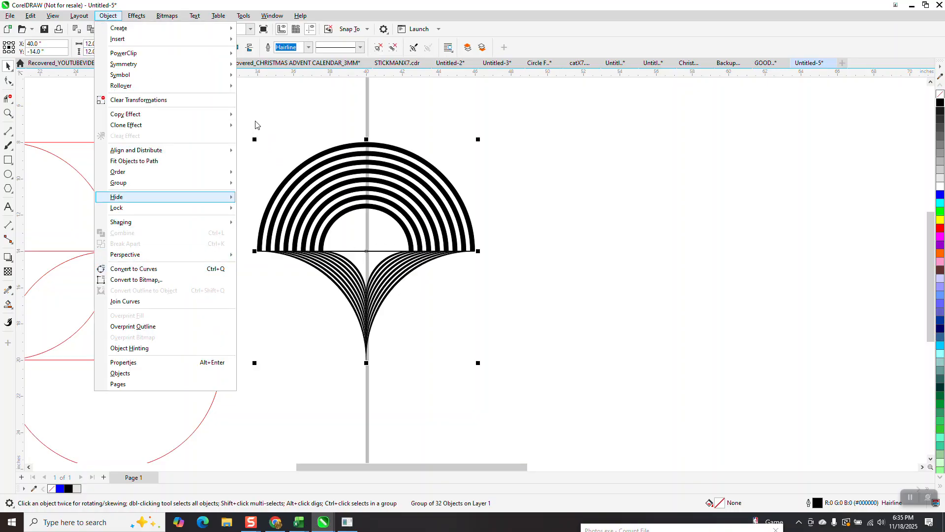
pyautogui.click(542, 220)
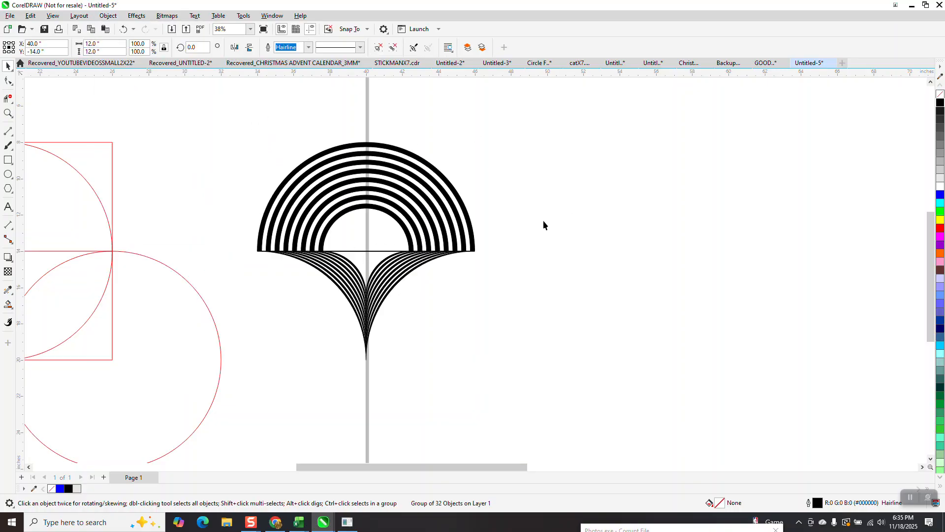
pyautogui.click(368, 255)
pyautogui.click(375, 249)
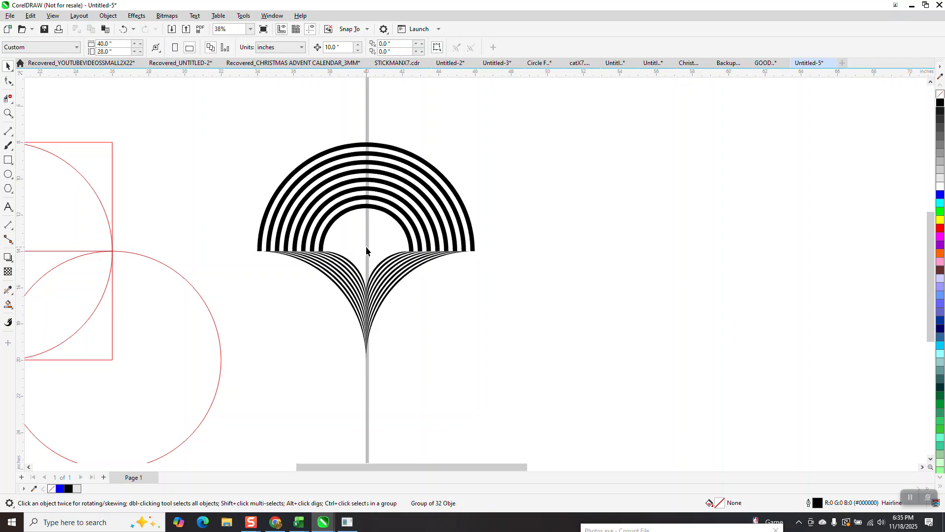
# - Group all the black bands and move the group off the page to about X 54.7, Y -11.6 inches
pyautogui.scroll(-1, 375, 244)
pyautogui.moveTo(254, 147); pyautogui.dragTo(562, 377)
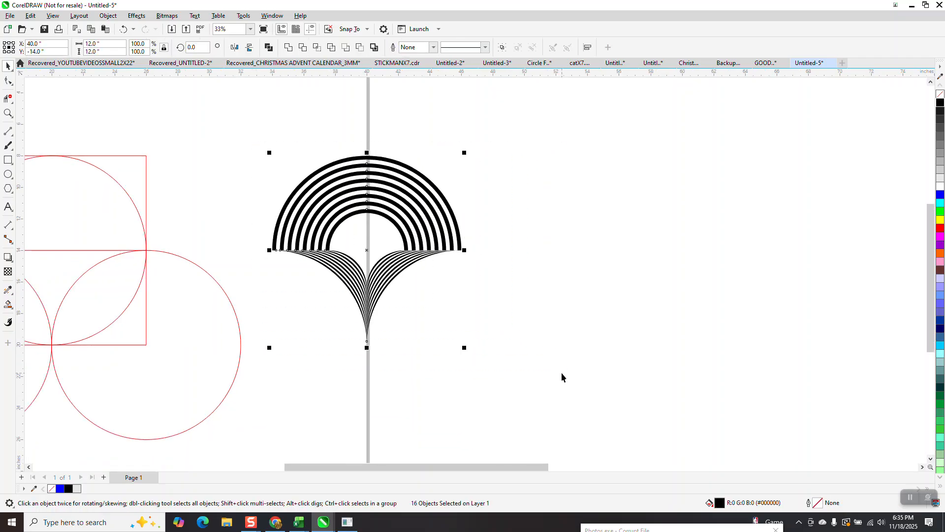
pyautogui.hotkey('ctrl', 'g')
pyautogui.moveTo(366, 251); pyautogui.dragTo(598, 212)
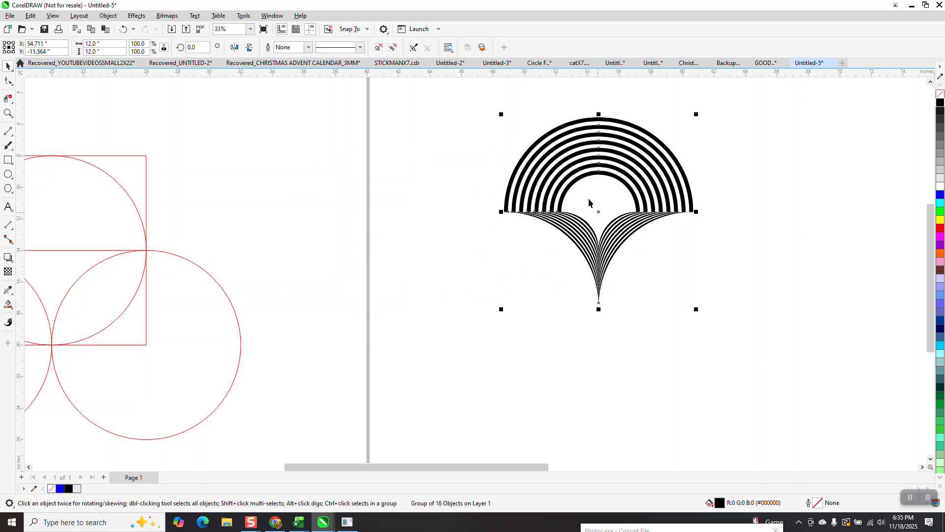
# - Create a vertically mirrored copy directly below the striped shape, touching at the points, and group the two halves
pyautogui.moveTo(599, 114); pyautogui.dragTo(605, 316)
pyautogui.scroll(-2, 518, 265)
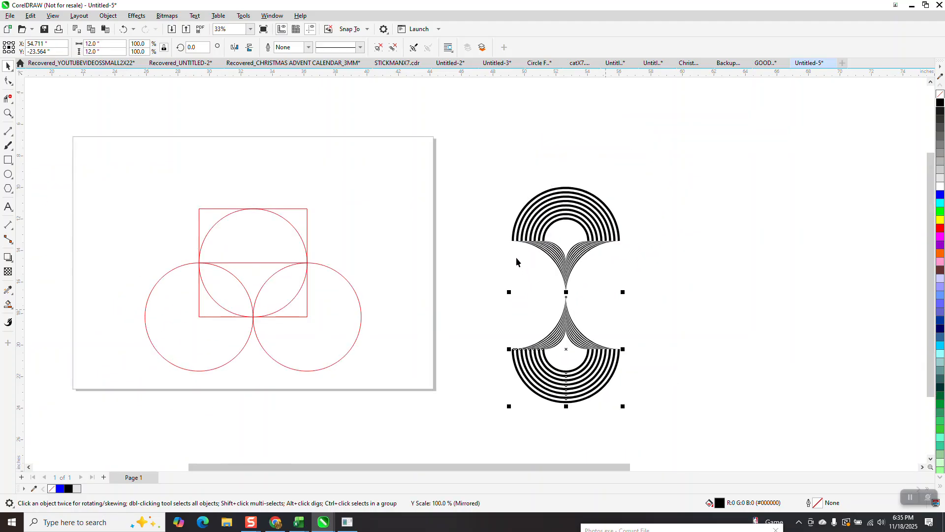
pyautogui.moveTo(477, 164); pyautogui.dragTo(696, 423)
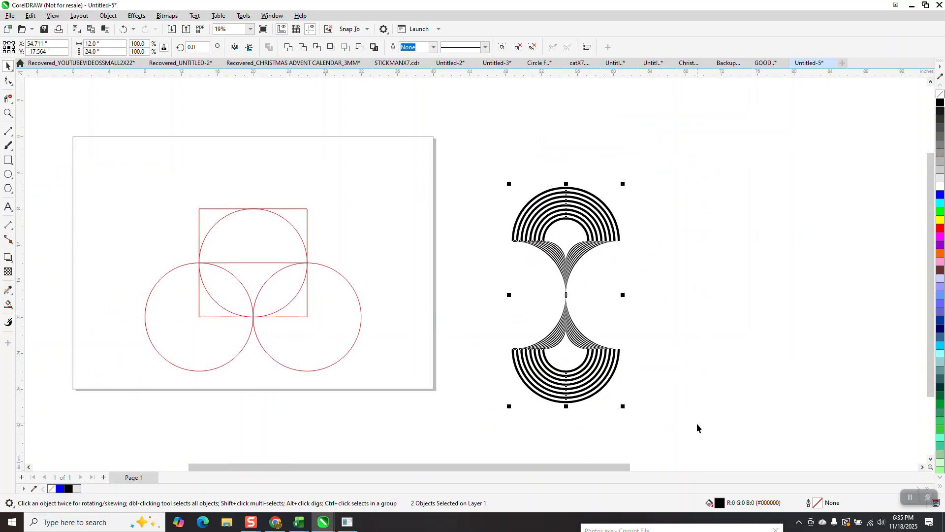
pyautogui.hotkey('ctrl', 'g')
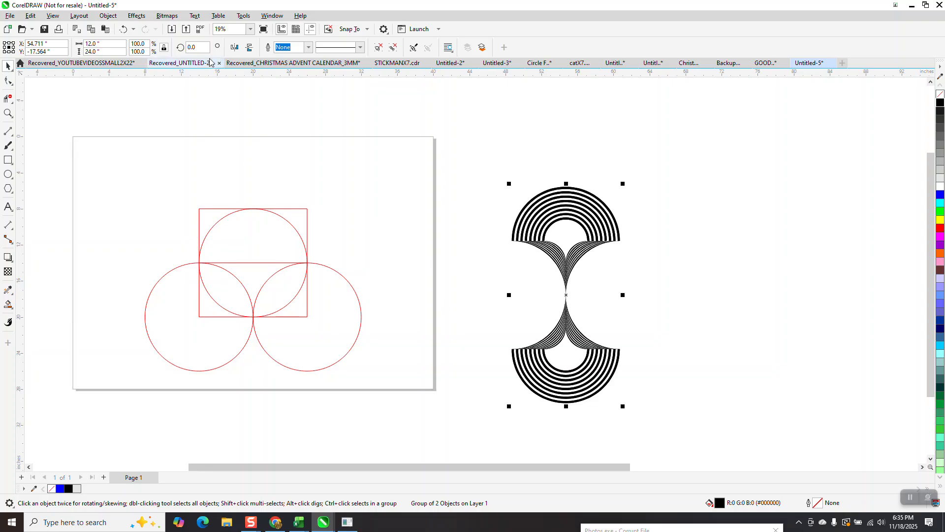
# - Add a copy of the grouped pair rotated 90 degrees about its centre to form a four-lobed flower
pyautogui.write('90')
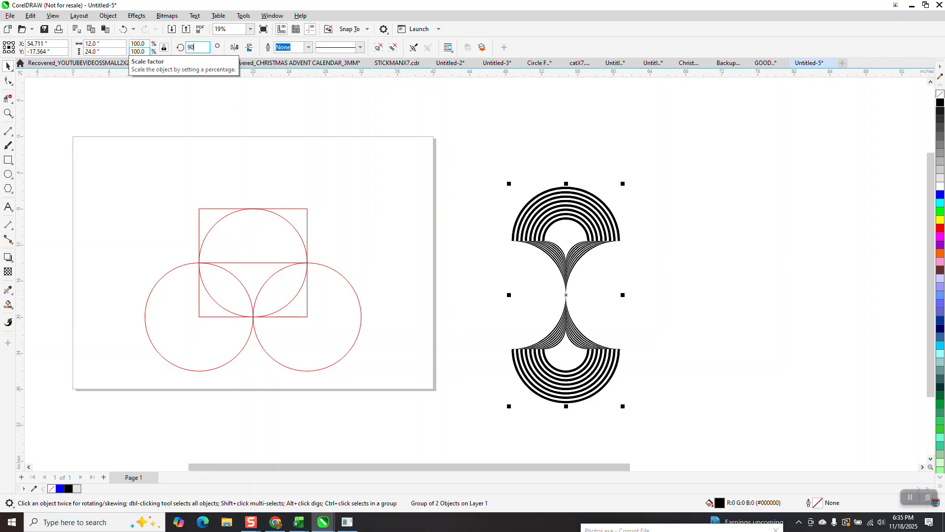
pyautogui.press('Return')
pyautogui.click(8, 113)
pyautogui.moveTo(448, 181); pyautogui.dragTo(663, 380)
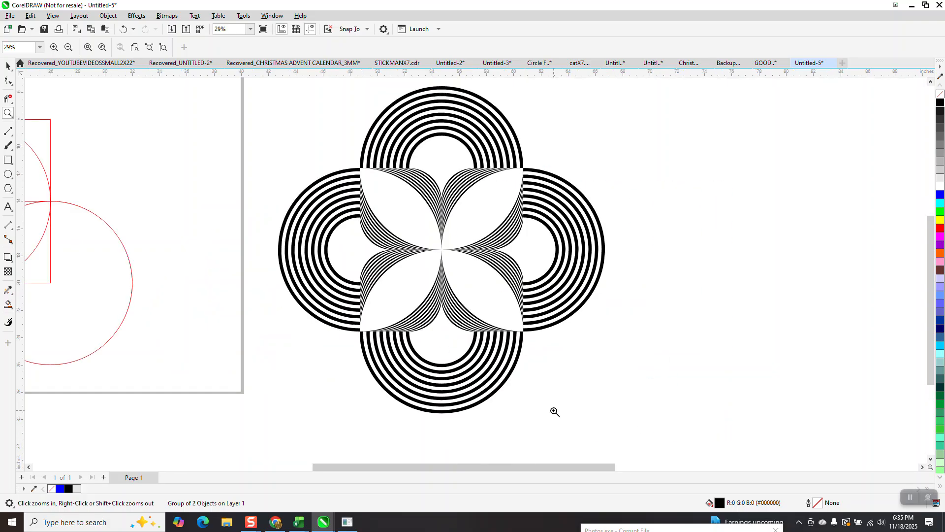
# - Move the red square and circles off the page into the empty space beyond the striped flower
pyautogui.rightClick(256, 232)
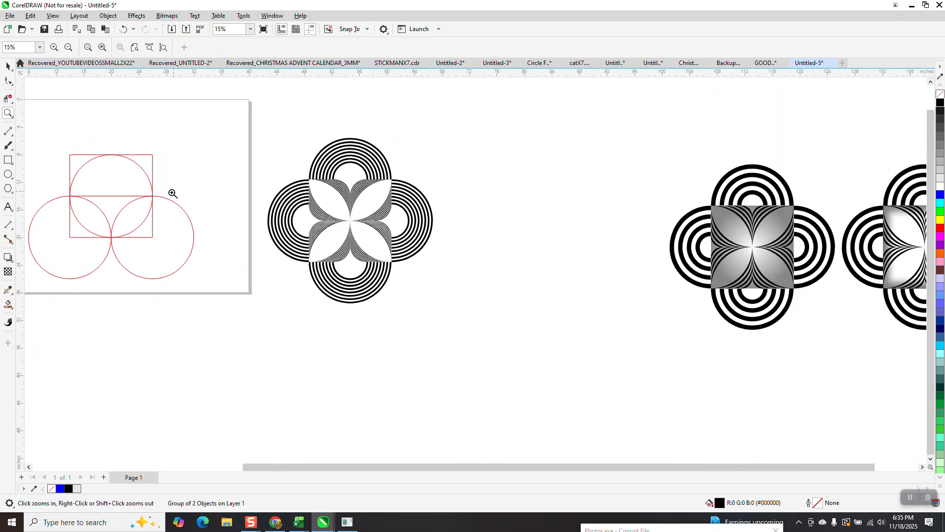
pyautogui.scroll(-1, 172, 194)
pyautogui.click(8, 65)
pyautogui.moveTo(62, 132); pyautogui.dragTo(210, 287)
pyautogui.moveTo(127, 211); pyautogui.dragTo(487, 204)
# - Group the two crossed striped pairs, and centre both the flower and the red 12-inch square on the page
pyautogui.moveTo(229, 142); pyautogui.dragTo(415, 323)
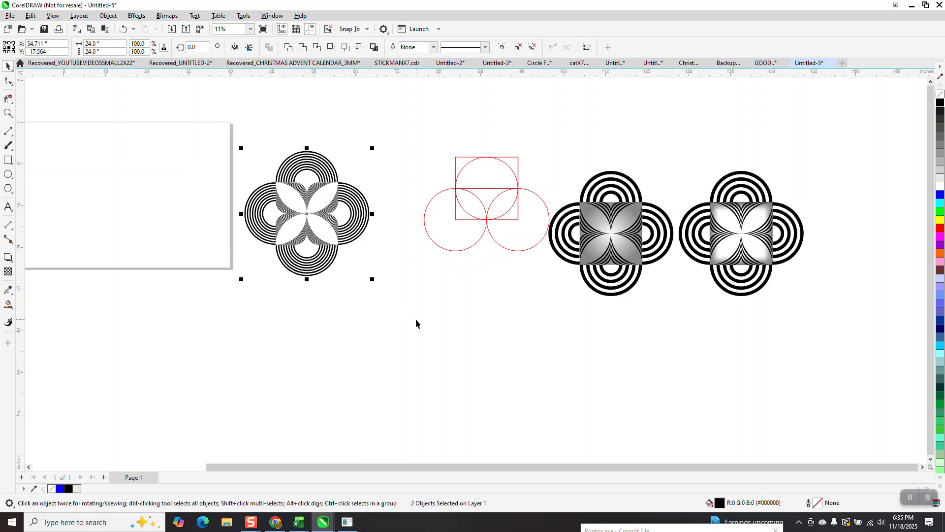
pyautogui.hotkey('ctrl', 'g')
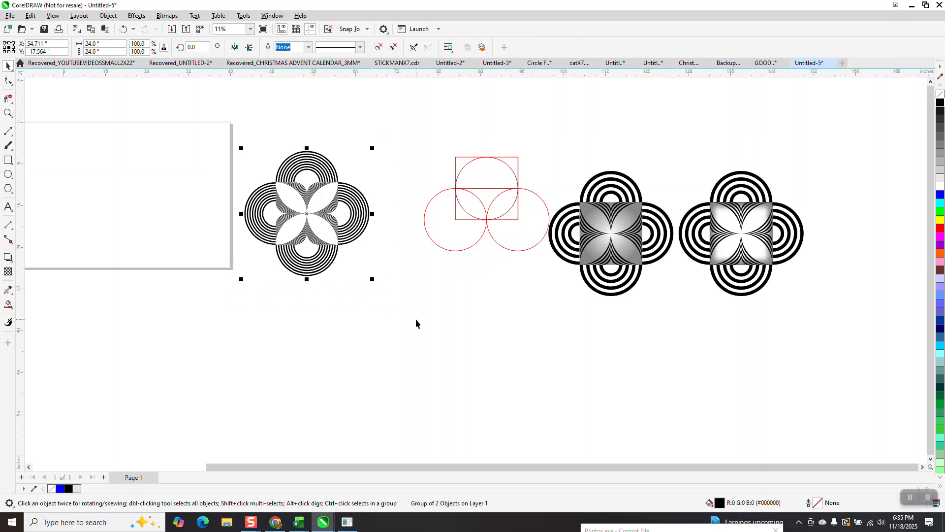
pyautogui.press('p')
pyautogui.click(414, 255)
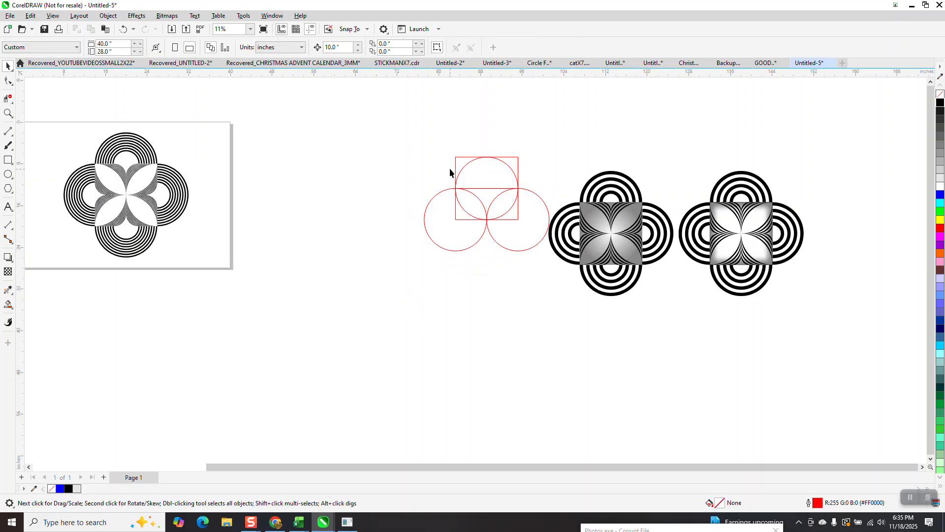
pyautogui.moveTo(458, 166); pyautogui.dragTo(340, 183)
pyautogui.press('p')
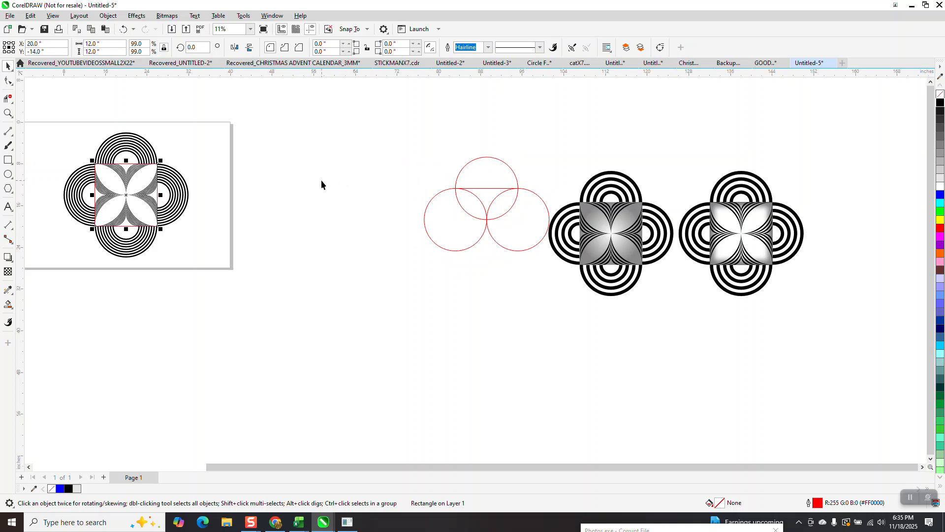
# - Try to apply an inner shadow with a very short offset from the centre of the red square
pyautogui.click(8, 113)
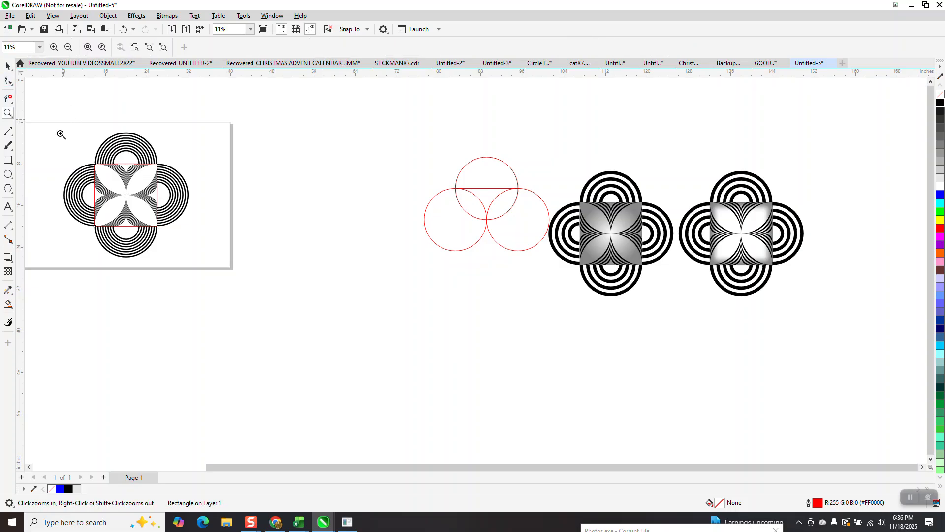
pyautogui.moveTo(63, 120); pyautogui.dragTo(190, 263)
pyautogui.click(7, 66)
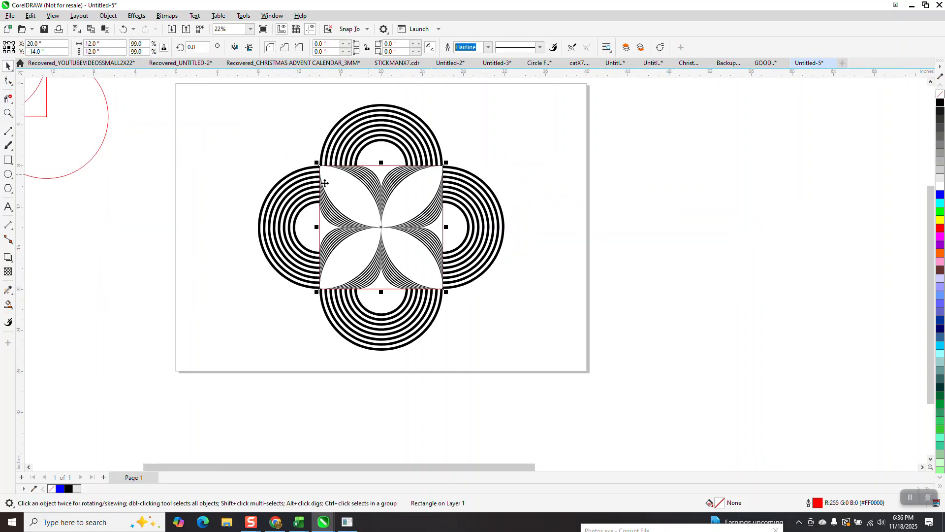
pyautogui.click(11, 263)
pyautogui.click(24, 256)
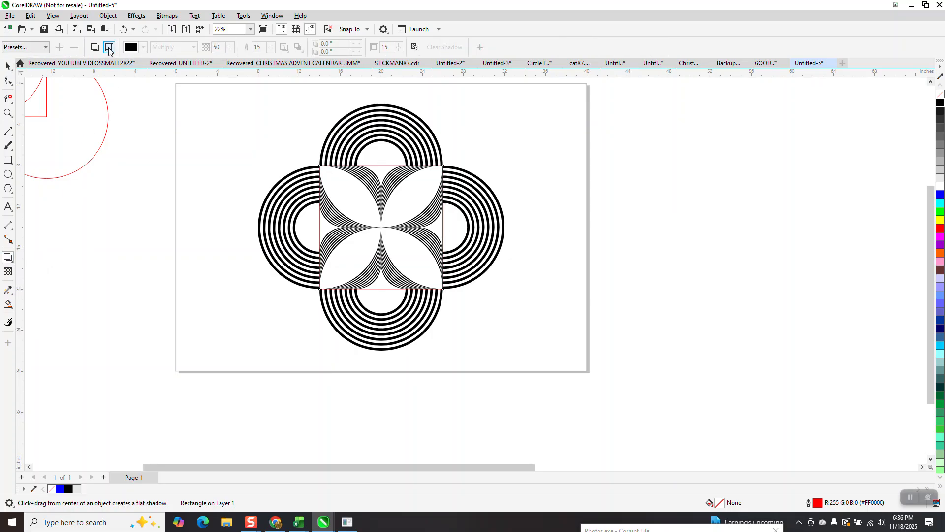
pyautogui.moveTo(383, 225); pyautogui.dragTo(376, 227)
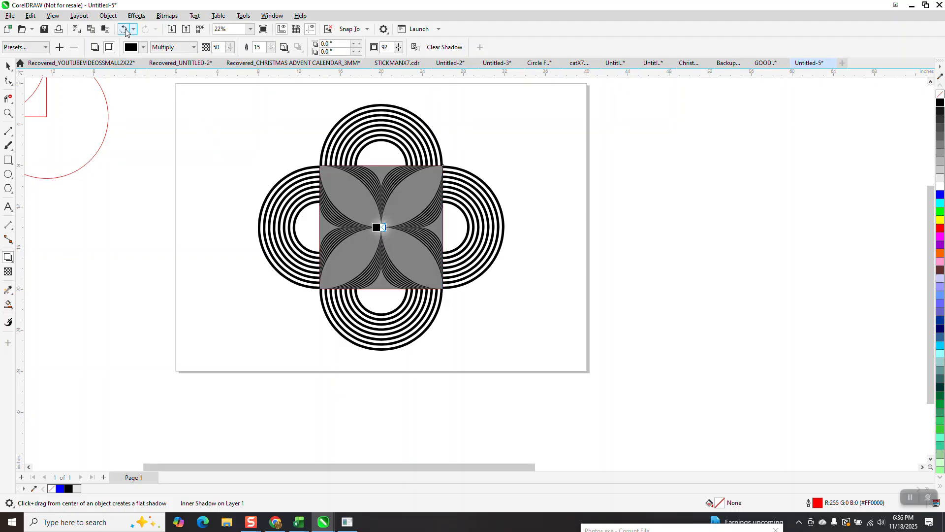
pyautogui.hotkey('ctrl', 'z')
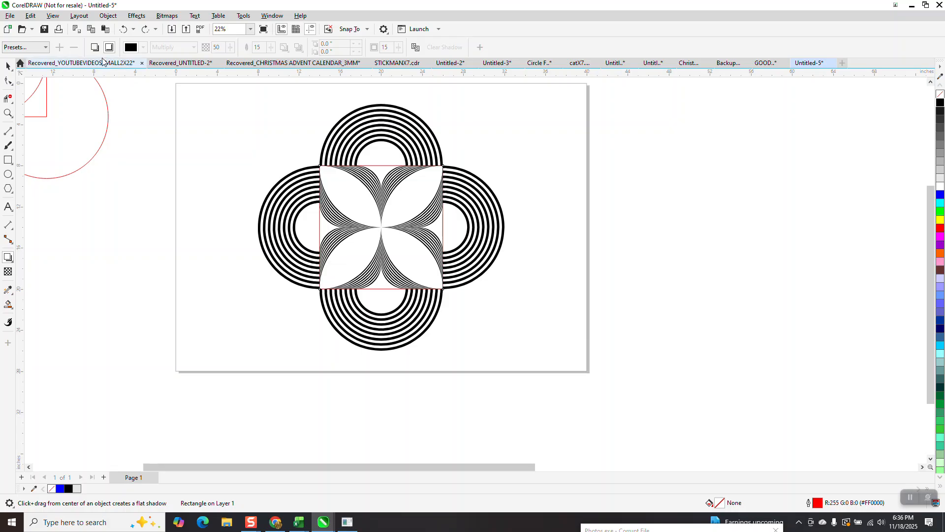
# - Apply a black inner shadow to the centred red square with 50 opacity, 15 feathering and 15 width
pyautogui.moveTo(390, 214); pyautogui.dragTo(393, 213)
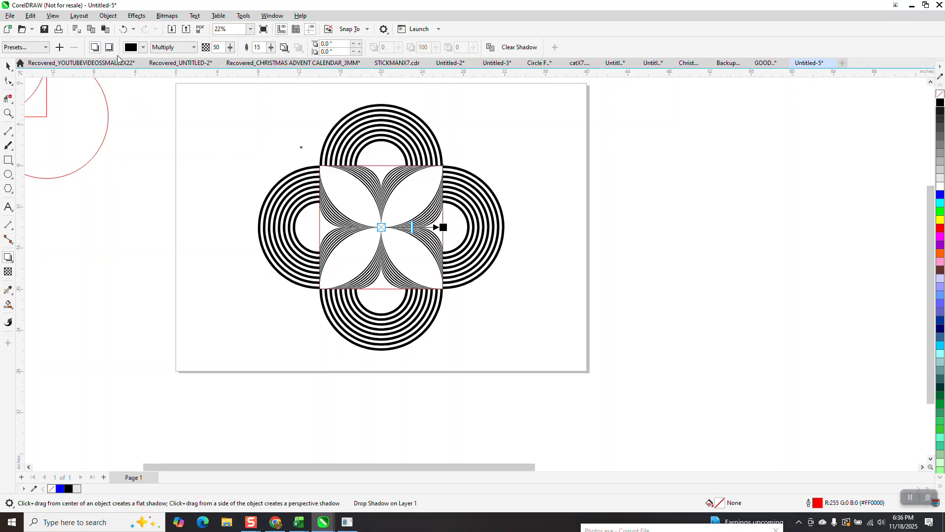
pyautogui.click(111, 48)
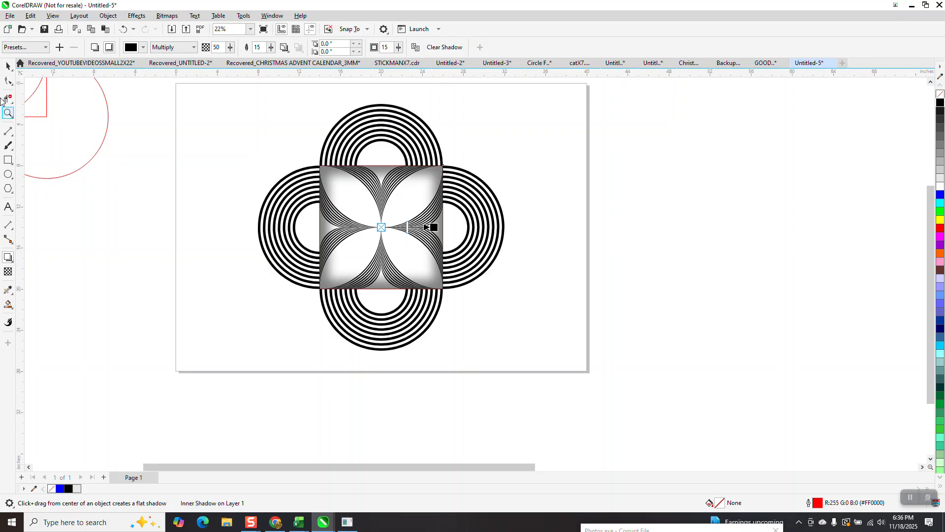
pyautogui.click(11, 68)
pyautogui.click(90, 118)
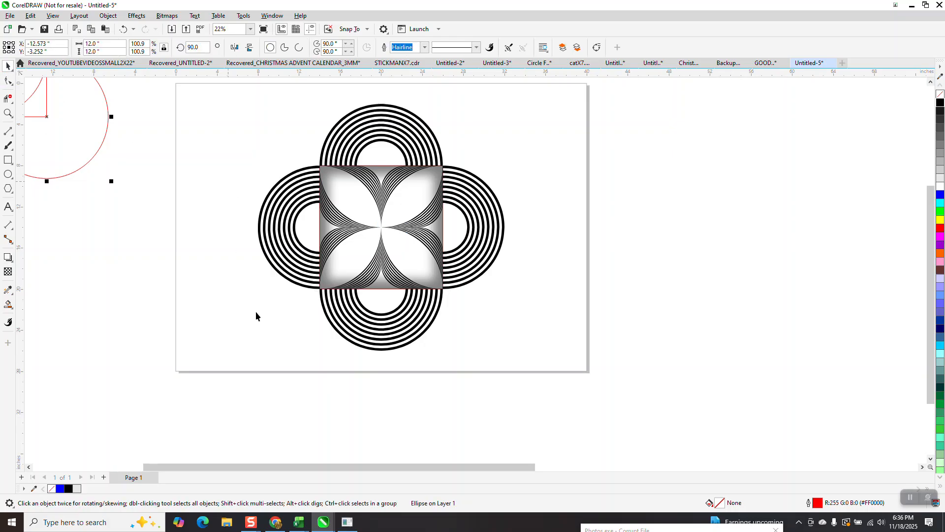
# - Move the finished thicker-striped flower with the white shaded centre next to the new flower, at about X 44.25 inches
pyautogui.scroll(-2, 258, 306)
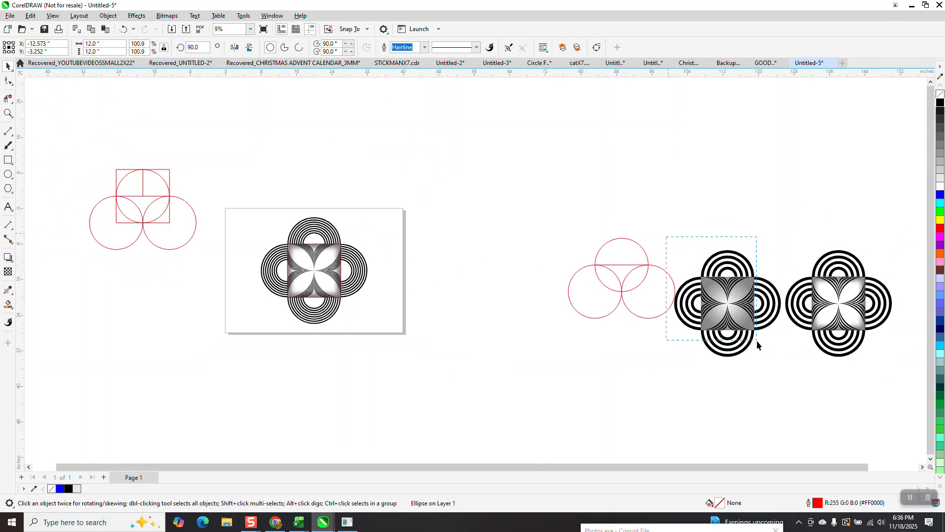
pyautogui.moveTo(790, 370); pyautogui.dragTo(790, 370)
pyautogui.moveTo(772, 235); pyautogui.dragTo(900, 377)
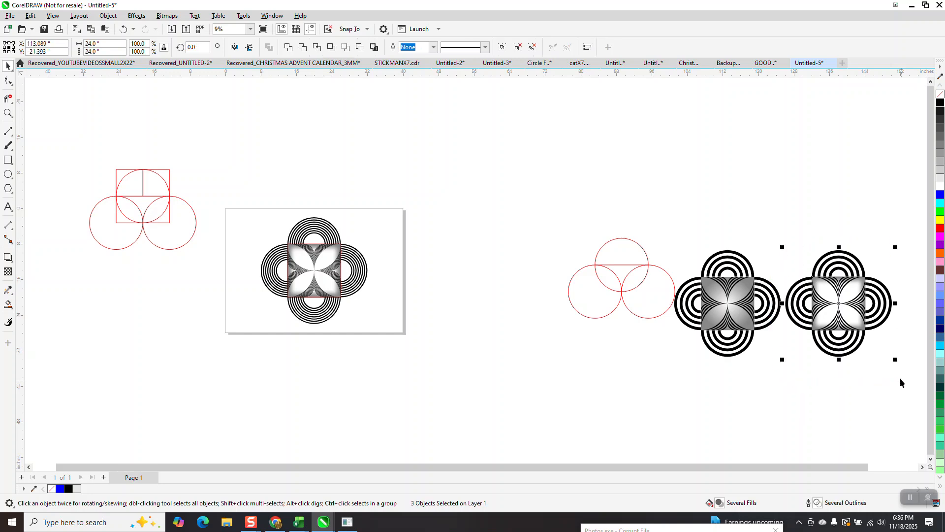
pyautogui.moveTo(839, 313); pyautogui.dragTo(424, 285)
# - Remove the red outline from the new flower's shaded centre square
pyautogui.click(8, 113)
pyautogui.moveTo(213, 180); pyautogui.dragTo(545, 353)
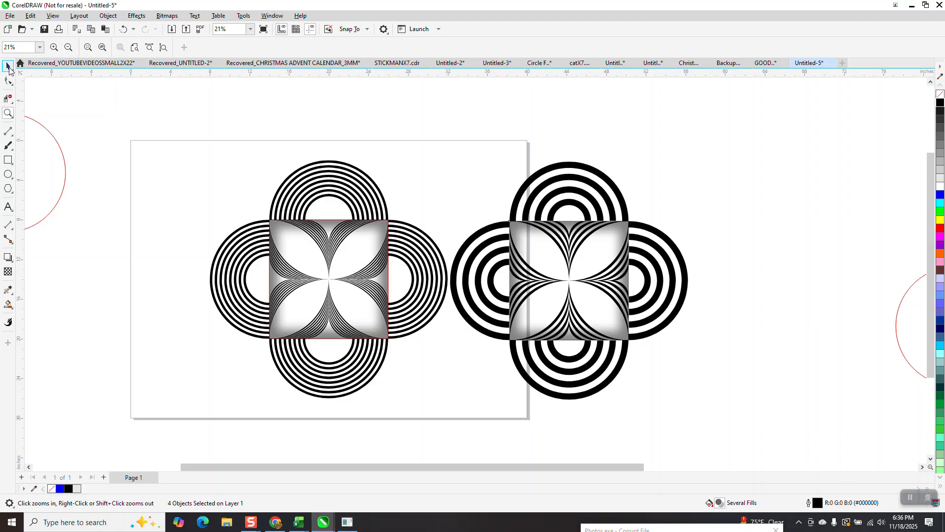
pyautogui.press('space')
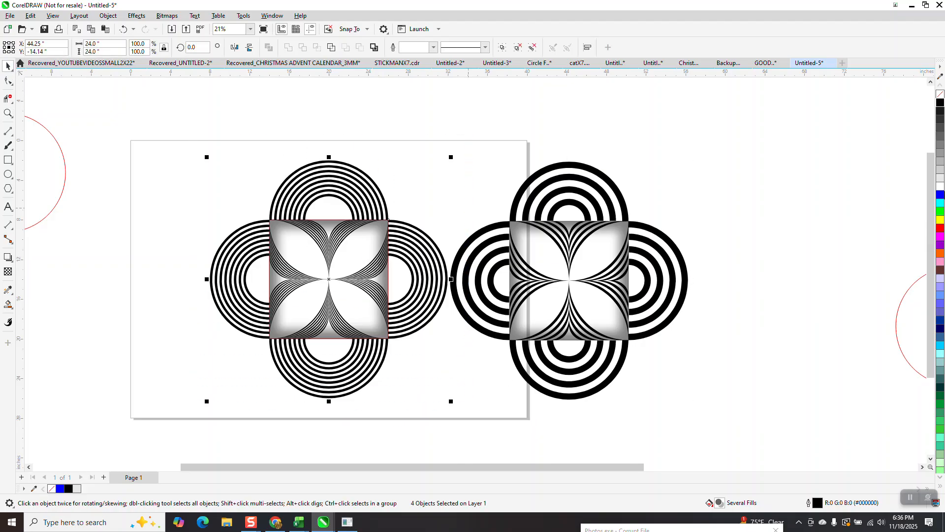
pyautogui.rightClick(940, 93)
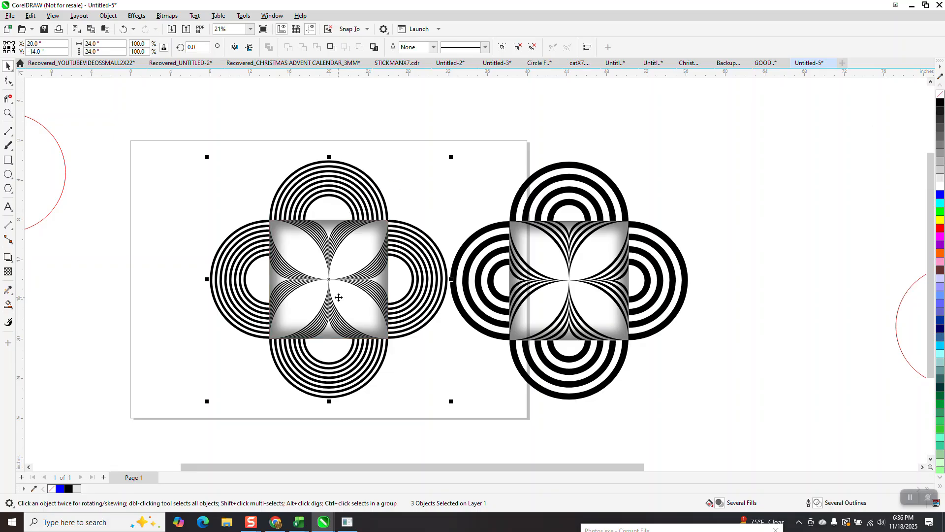
# - Duplicate the new shaded flower and place the copy straight above the page
pyautogui.press('space')
pyautogui.moveTo(222, 212); pyautogui.dragTo(411, 349)
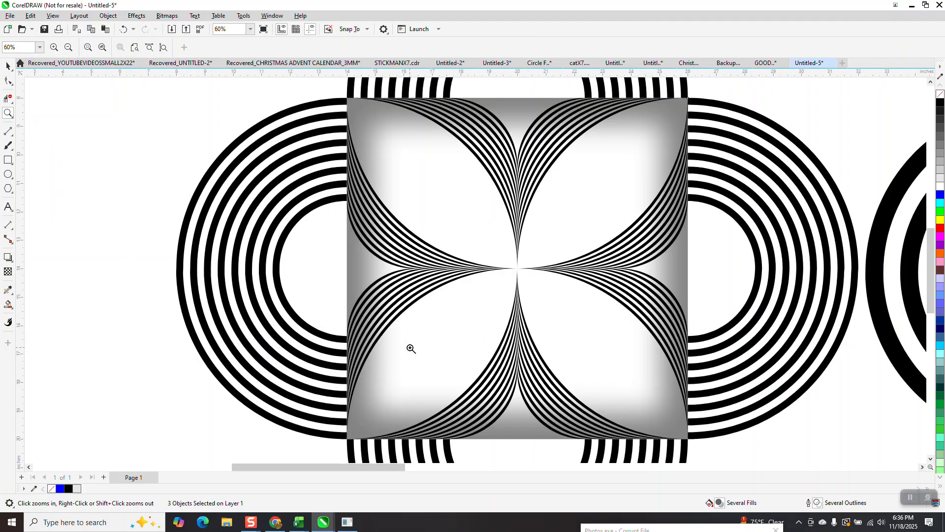
pyautogui.scroll(-5, 409, 349)
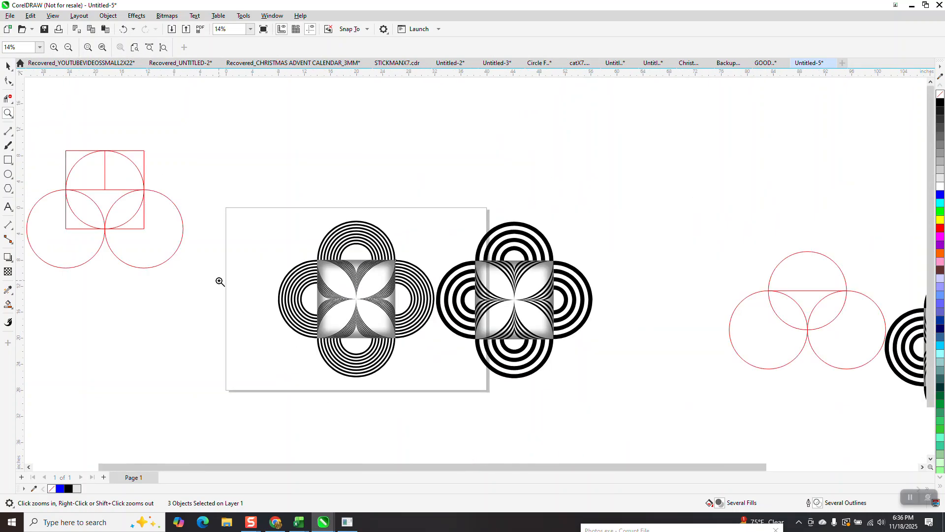
pyautogui.moveTo(688, 288); pyautogui.dragTo(767, 377)
pyautogui.scroll(-4, 514, 268)
pyautogui.scroll(-2, 513, 268)
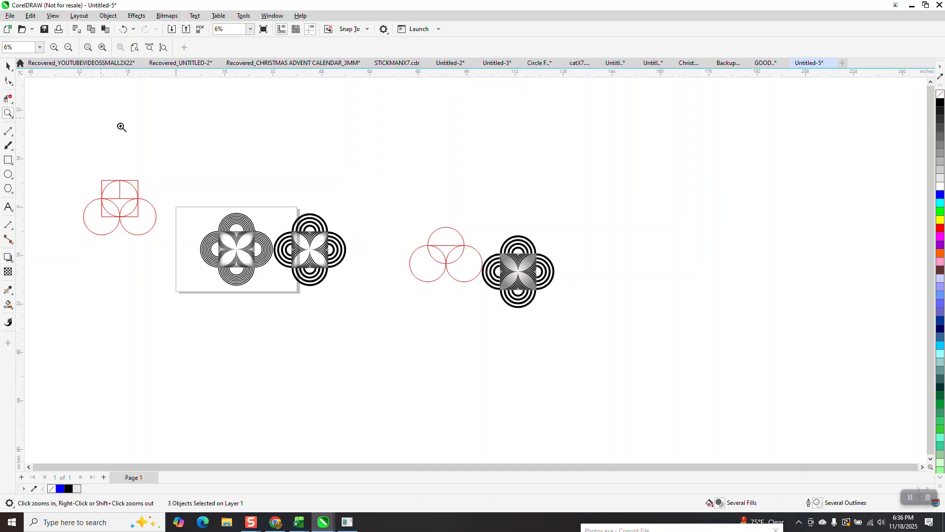
pyautogui.click(8, 66)
pyautogui.moveTo(170, 183); pyautogui.dragTo(268, 301)
pyautogui.hotkey('ctrl', 'd')
pyautogui.press('Up')
pyautogui.press('Escape')
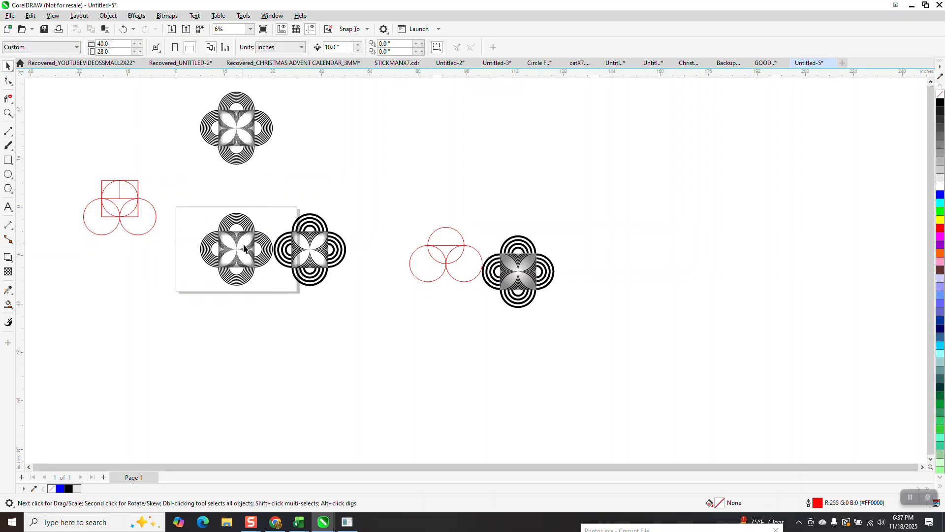
# - Move the shadowed square out of the flower on the page, 30 inches straight down to Y -44 inches
pyautogui.click(247, 245)
pyautogui.press('Down')
pyautogui.press('Down')
pyautogui.press('Down')
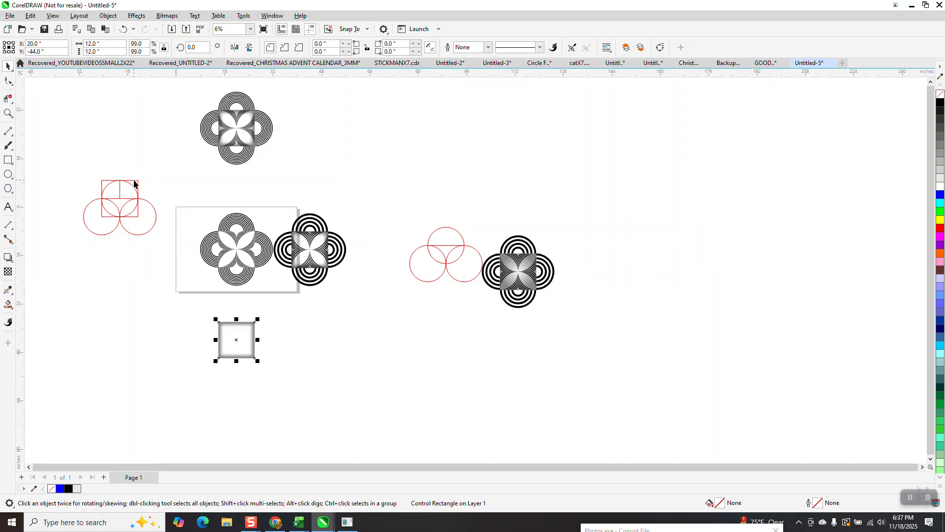
# - Draw a square below the thicker-striped flower, beside the shadowed square, and set its size to 12 by 12 inches
pyautogui.click(7, 160)
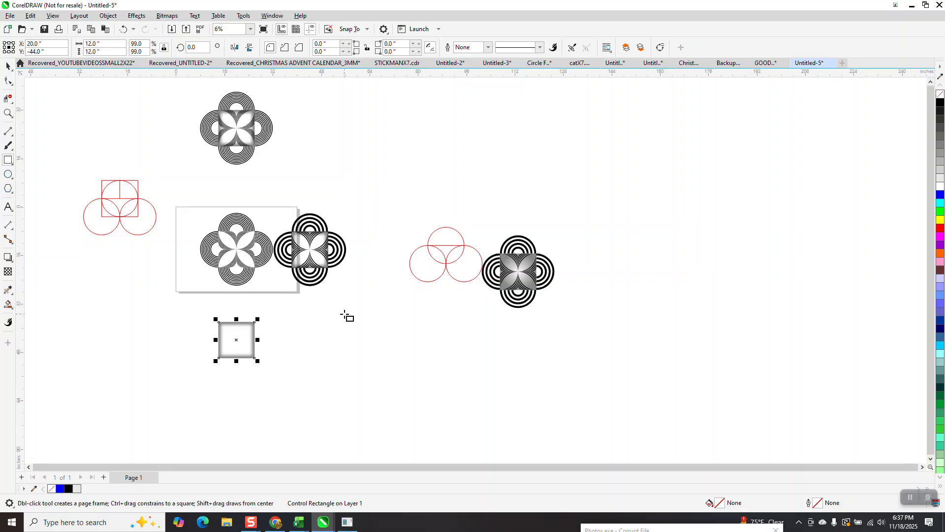
pyautogui.moveTo(332, 333); pyautogui.dragTo(306, 351)
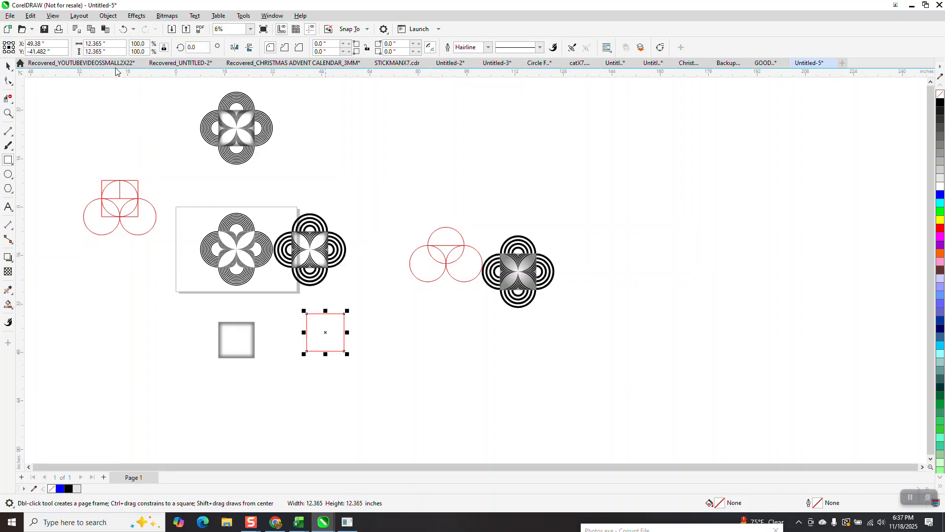
pyautogui.doubleClick(119, 46)
pyautogui.write('12')
pyautogui.press('Return')
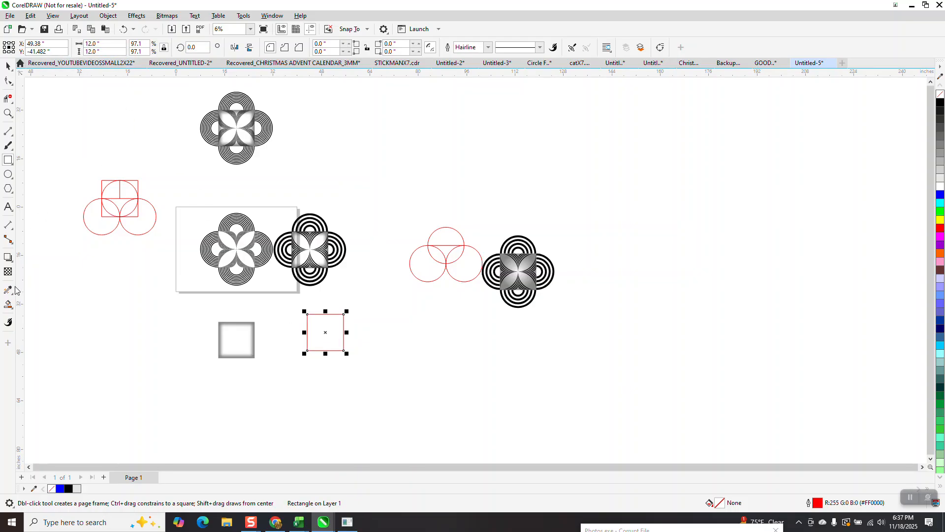
# - Fill the new square light grey (#E6E6E6) without an outline, and convert the fill to an elliptical fountain fill
pyautogui.click(940, 178)
pyautogui.rightClick(940, 94)
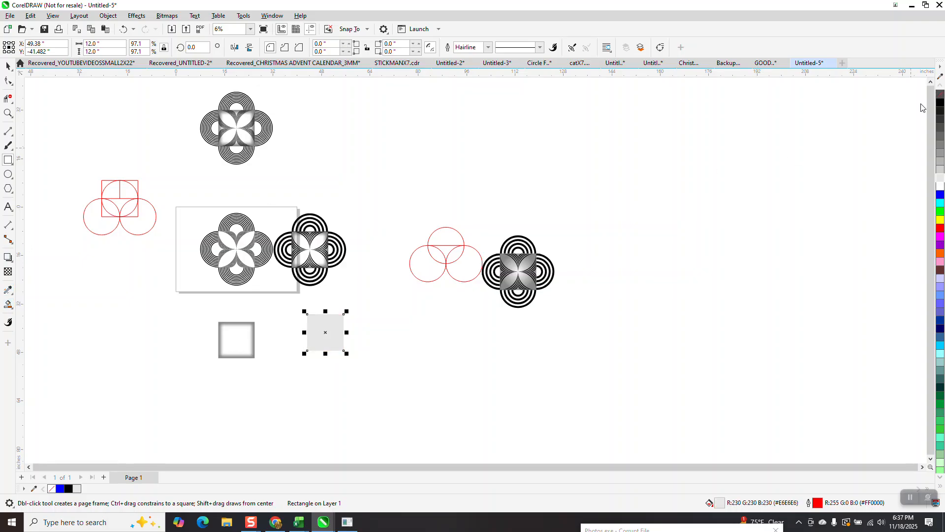
pyautogui.click(11, 308)
pyautogui.click(27, 304)
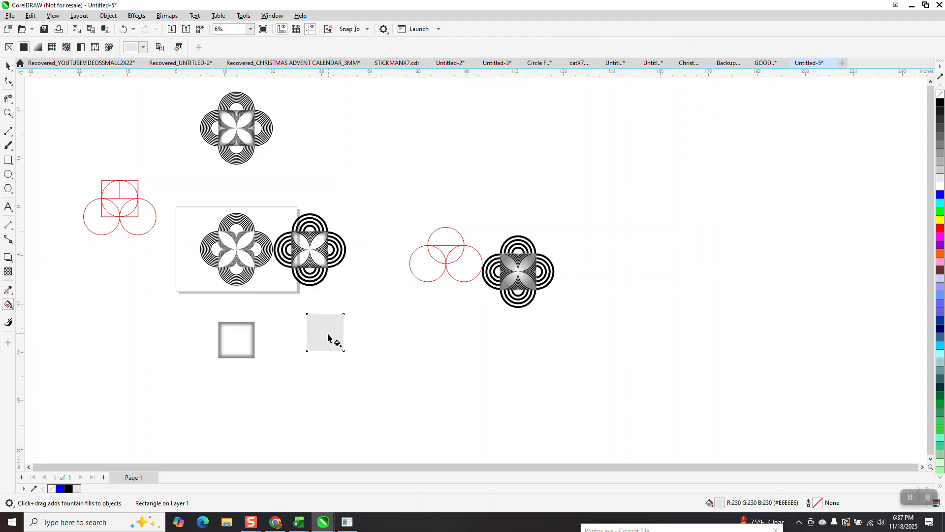
pyautogui.moveTo(320, 333); pyautogui.dragTo(343, 333)
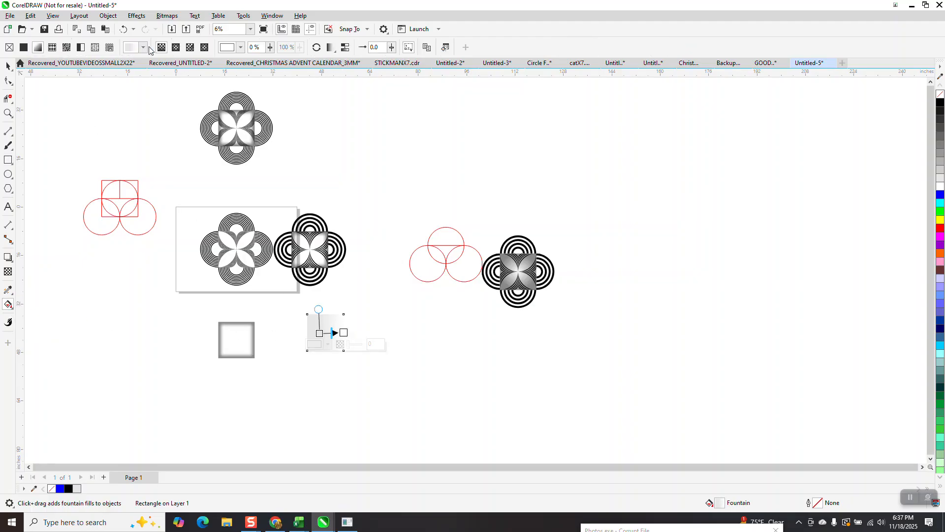
pyautogui.click(176, 47)
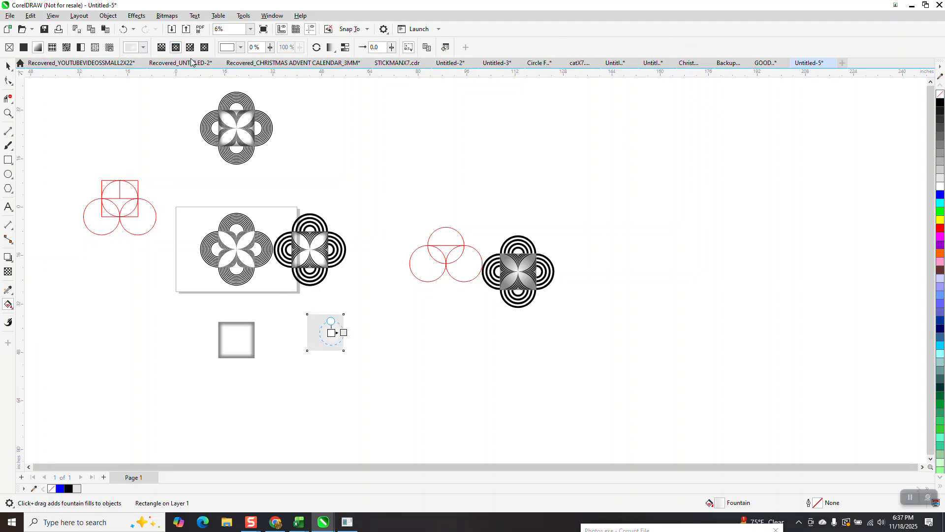
# - Centre the fountain fill on the square, make its outer colour black, and extend its radius slightly beyond the square's edges
pyautogui.click(8, 112)
pyautogui.moveTo(393, 377); pyautogui.dragTo(392, 377)
pyautogui.press('g')
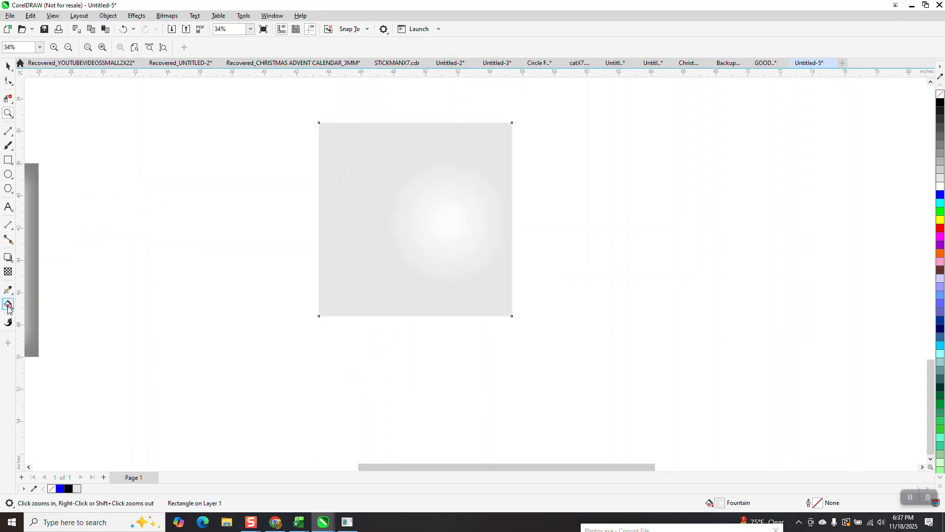
pyautogui.moveTo(448, 222); pyautogui.dragTo(415, 220)
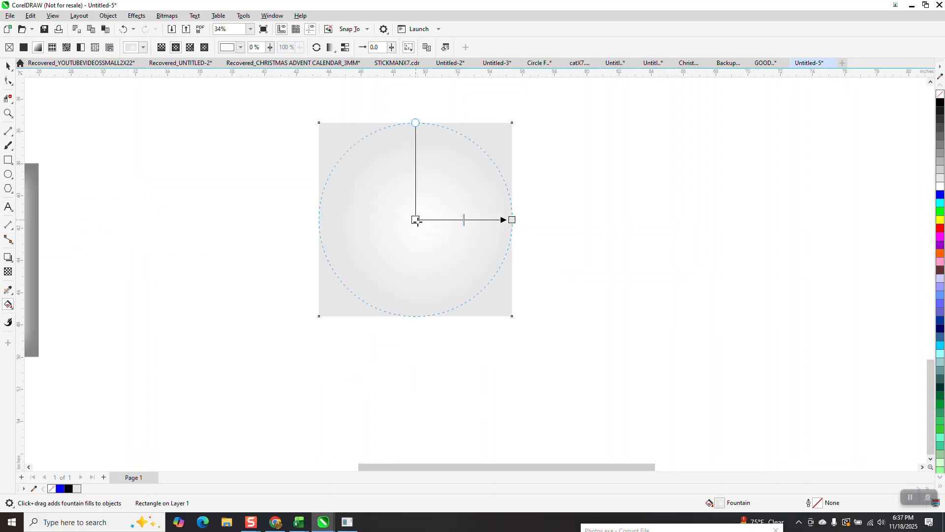
pyautogui.moveTo(941, 104); pyautogui.dragTo(534, 219)
pyautogui.scroll(-2, 406, 255)
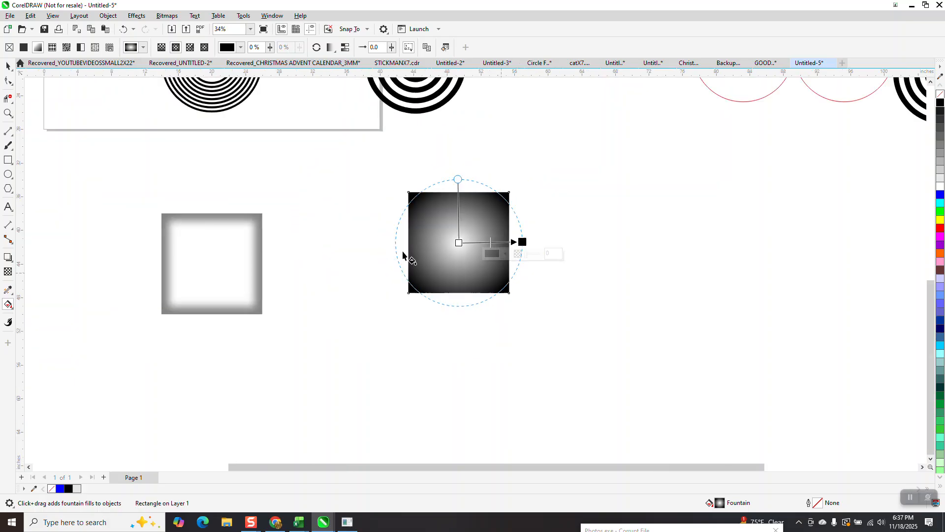
# - Centre the black-to-white gradient square on the page, over the middle of the striped flower
pyautogui.click(9, 67)
pyautogui.scroll(-2, 559, 362)
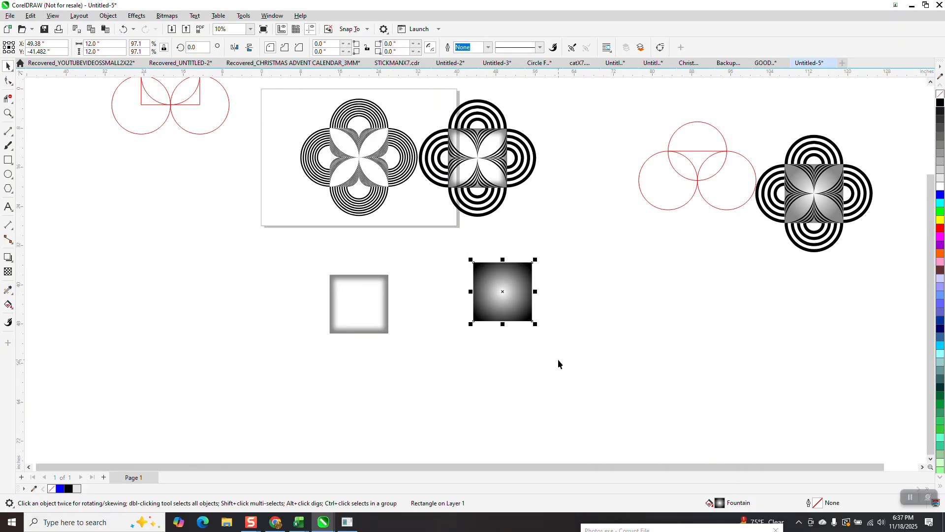
pyautogui.press('p')
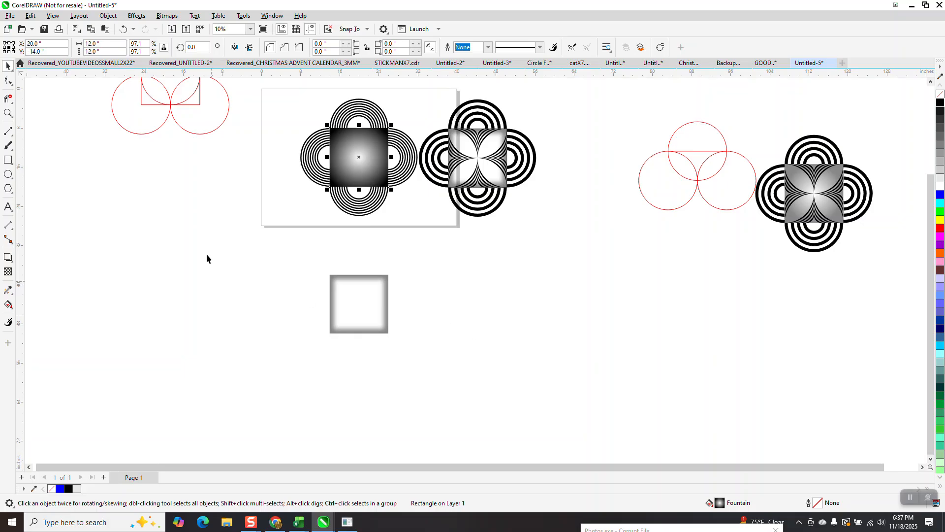
# - Send the gradient square to the back of the page, behind the flower's stripes
pyautogui.click(7, 113)
pyautogui.moveTo(263, 92); pyautogui.dragTo(496, 250)
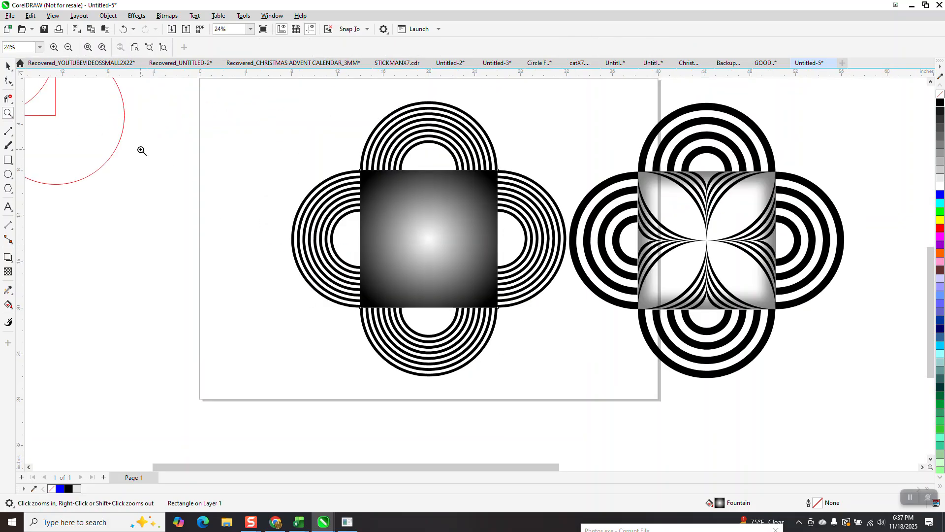
pyautogui.click(8, 66)
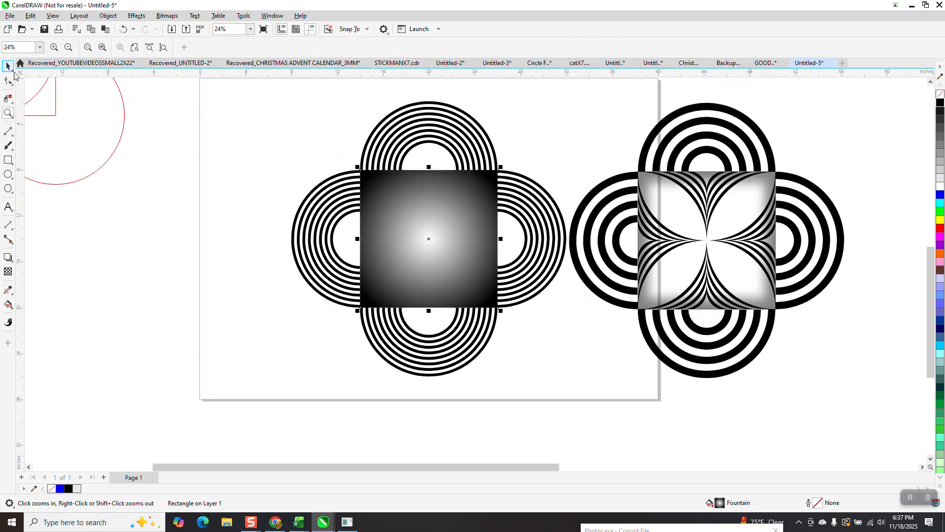
pyautogui.click(108, 15)
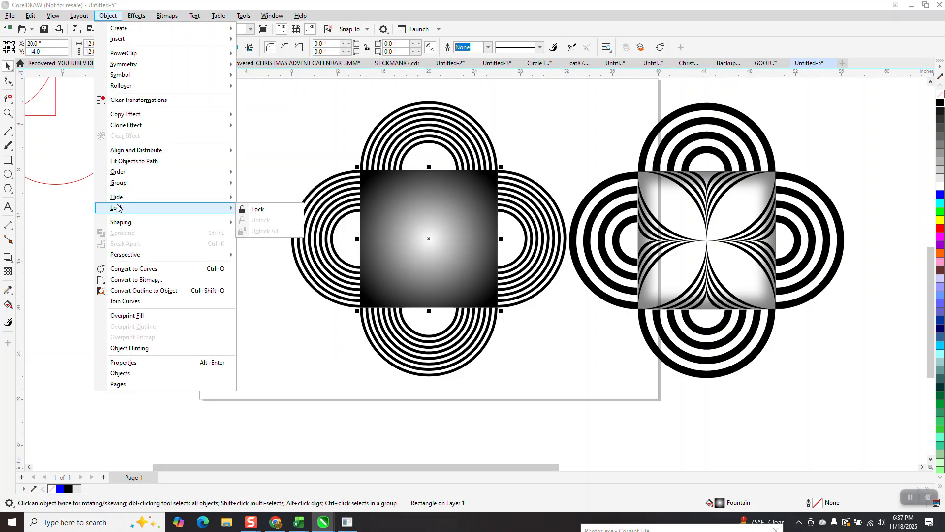
pyautogui.moveTo(123, 182)
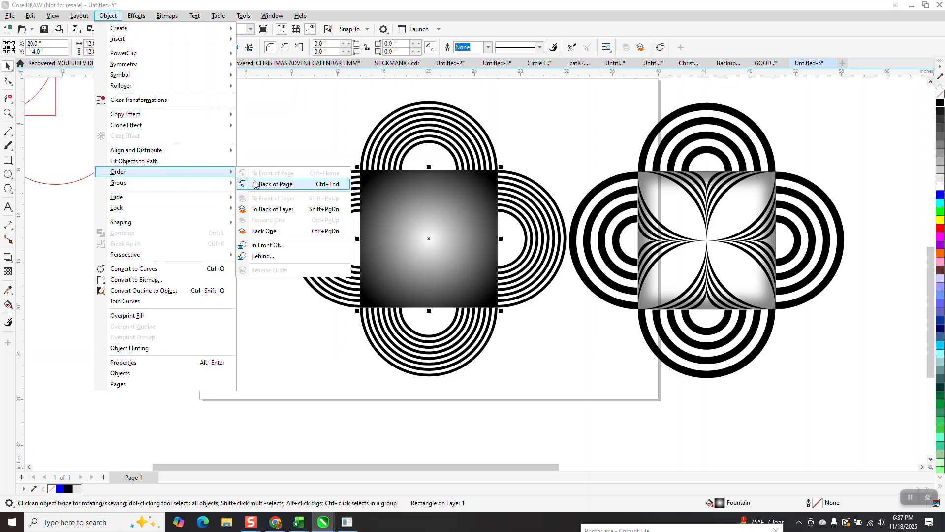
pyautogui.click(254, 182)
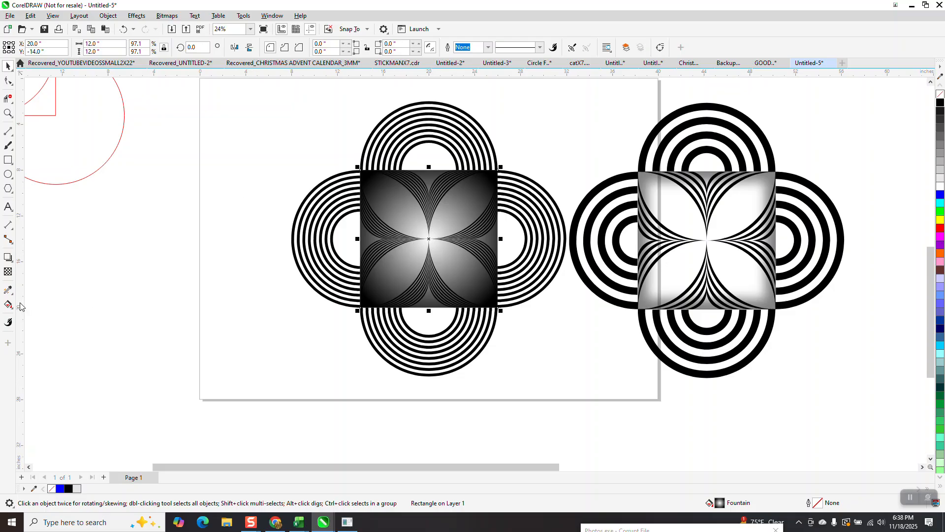
# - Apply a uniform transparency of 47 to the gradient square behind the flower on the page
pyautogui.click(19, 274)
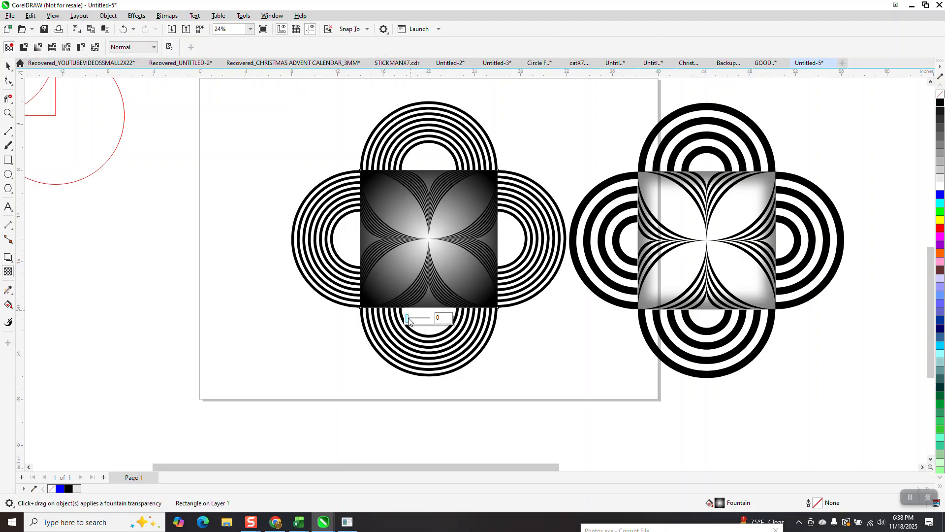
pyautogui.moveTo(409, 321); pyautogui.dragTo(419, 322)
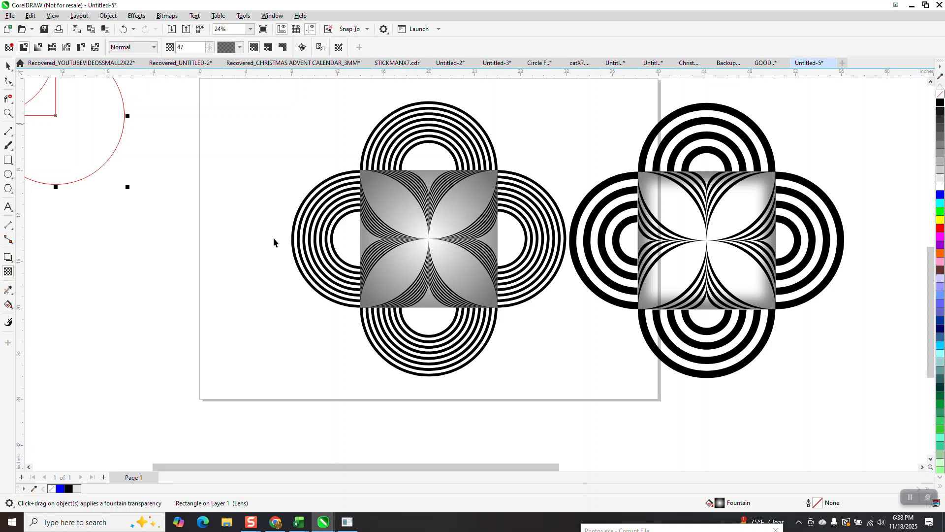
pyautogui.press('space')
# - Examine the shaded centre of the thicker-striped flower and compare it with the gradient centre of the flower on the page
pyautogui.scroll(-1, 218, 295)
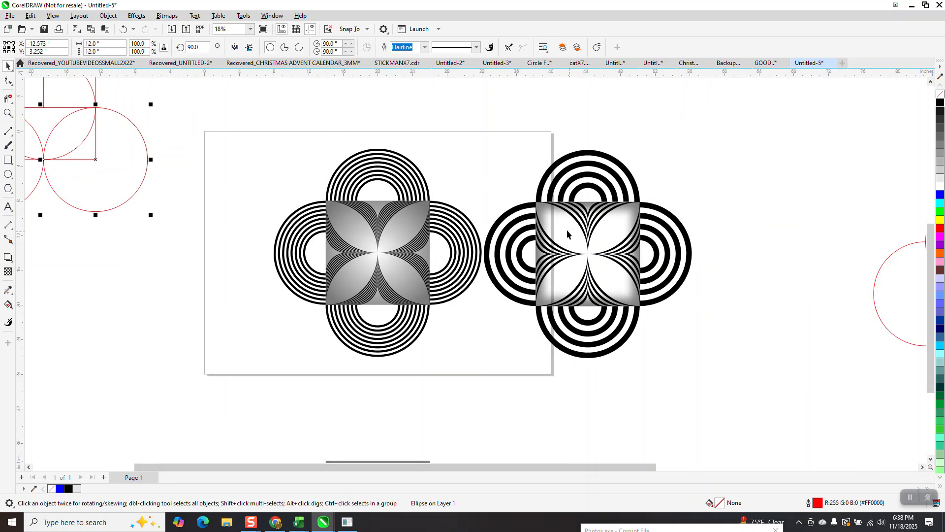
pyautogui.scroll(-1, 531, 251)
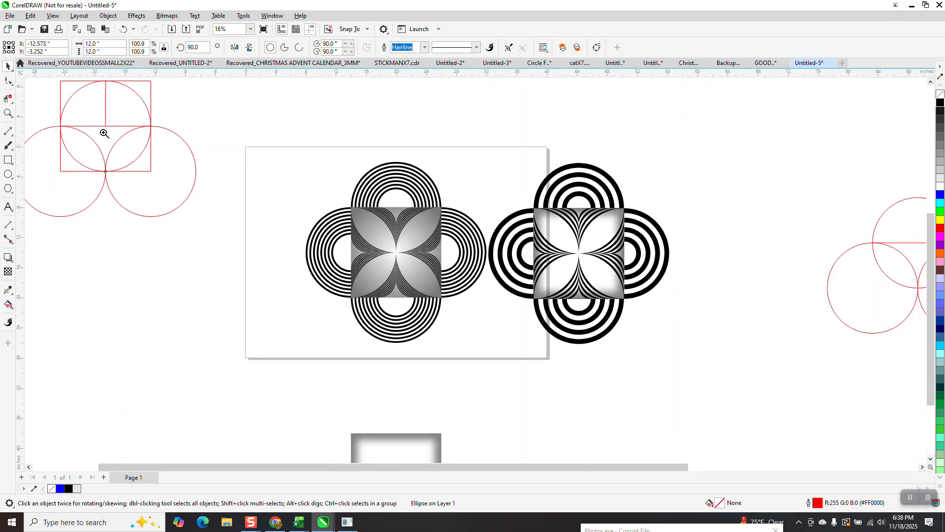
pyautogui.click(8, 113)
pyautogui.moveTo(511, 186); pyautogui.dragTo(638, 335)
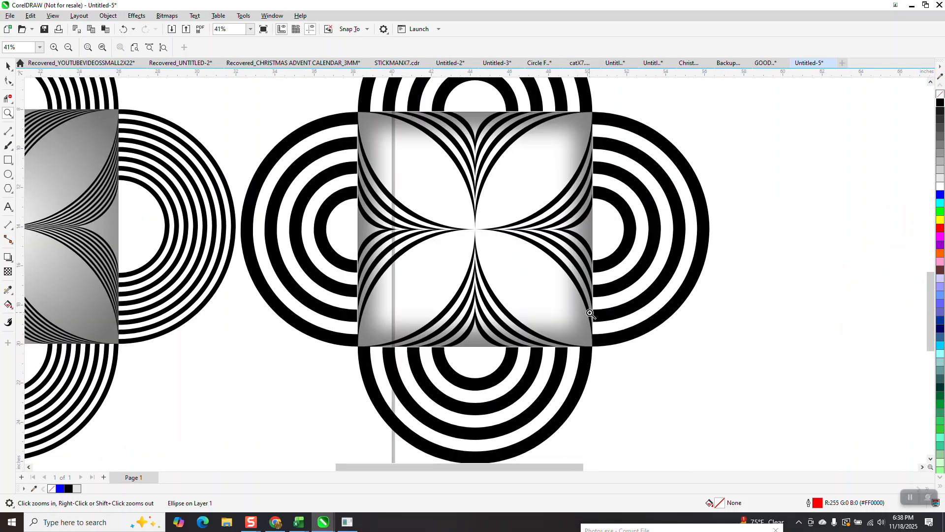
pyautogui.scroll(-2, 585, 314)
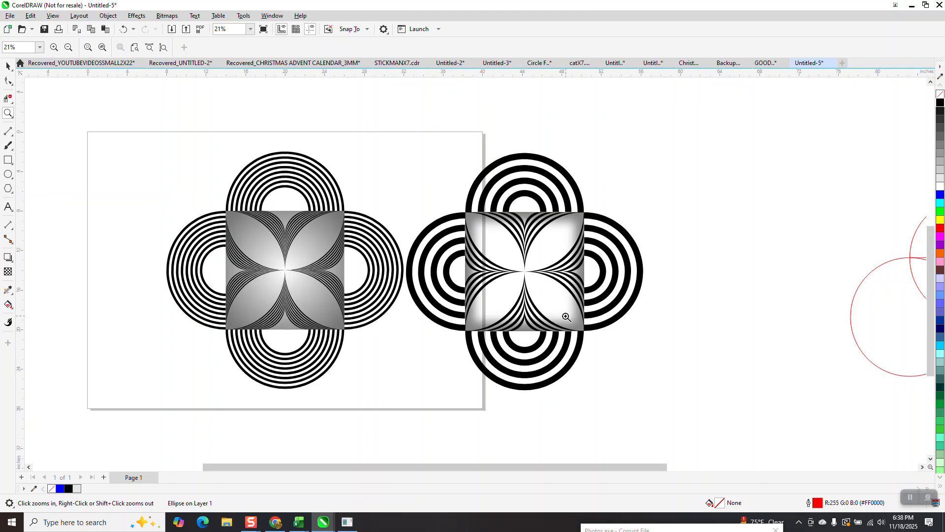
pyautogui.scroll(-2, 565, 317)
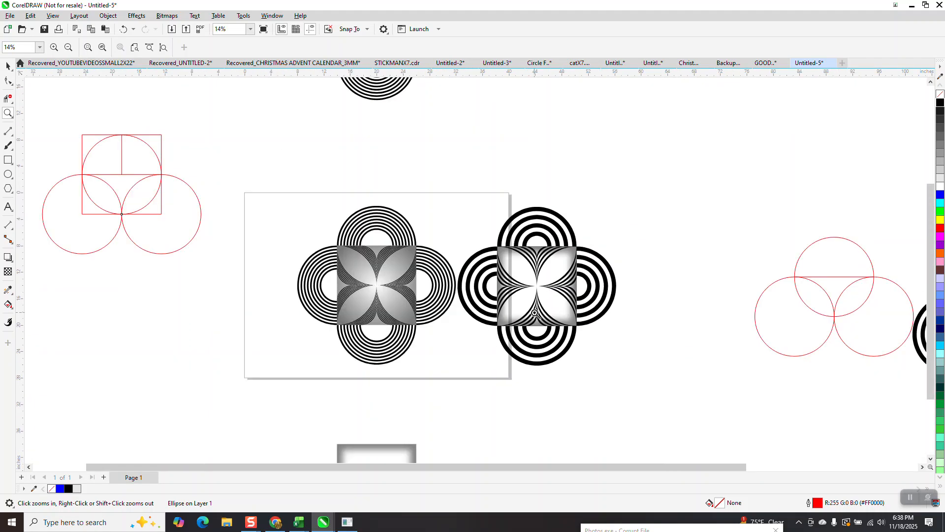